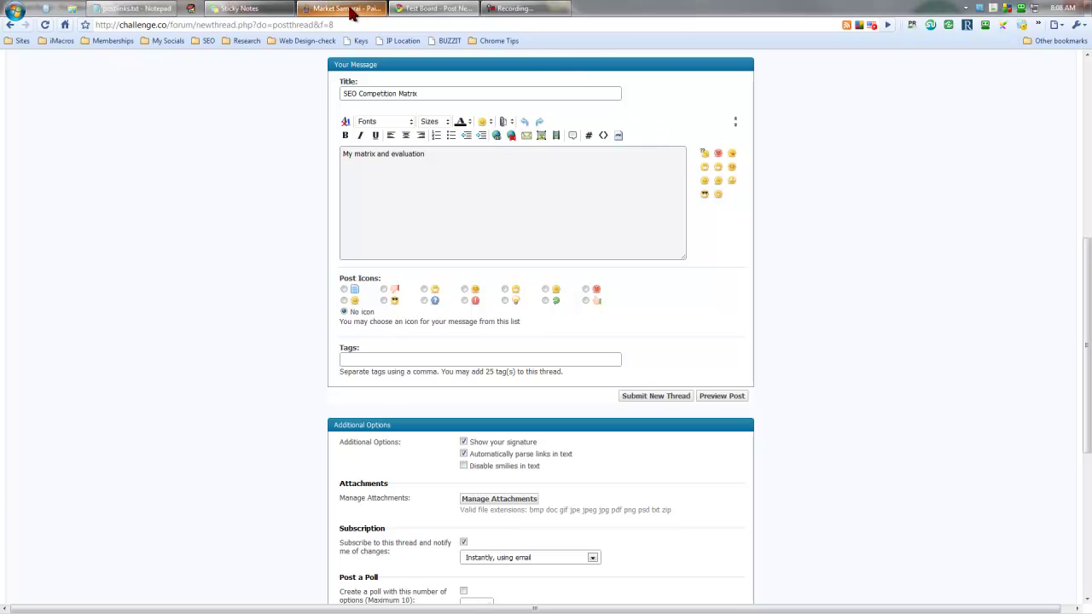
# In Jing, frame a 246 x 316 area over Market Samurai's DA, PR, BLP, YAH, Title and URL columns.
pyautogui.click(351, 10)
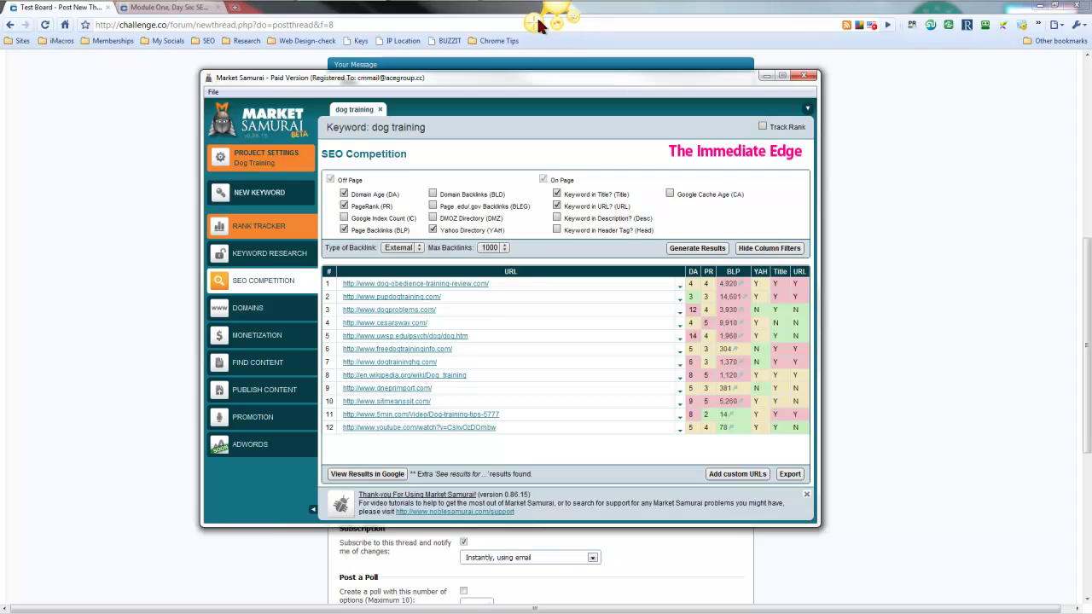
pyautogui.click(532, 20)
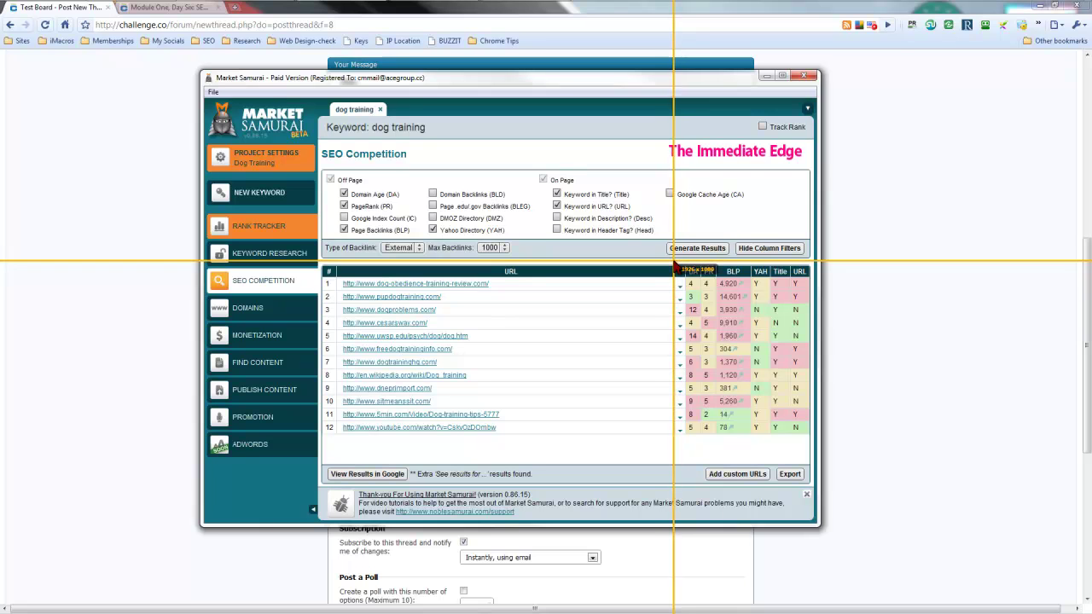
pyautogui.moveTo(676, 264); pyautogui.dragTo(819, 446)
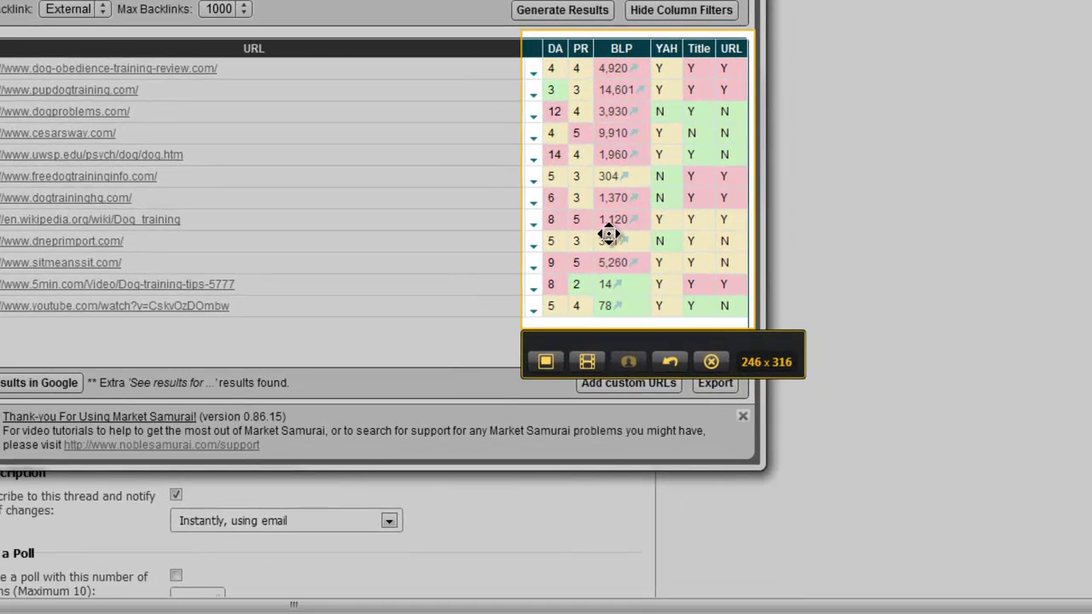
# Capture the framed score columns as an image and rename it 'martix'.
pyautogui.click(546, 362)
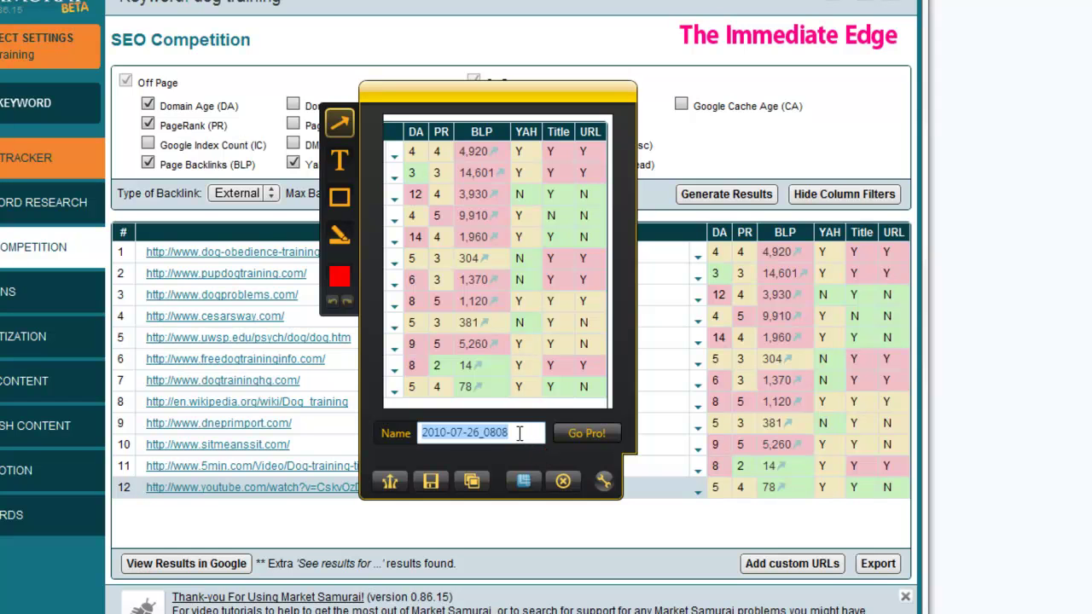
pyautogui.moveTo(519, 433); pyautogui.dragTo(417, 435)
pyautogui.write('martix')
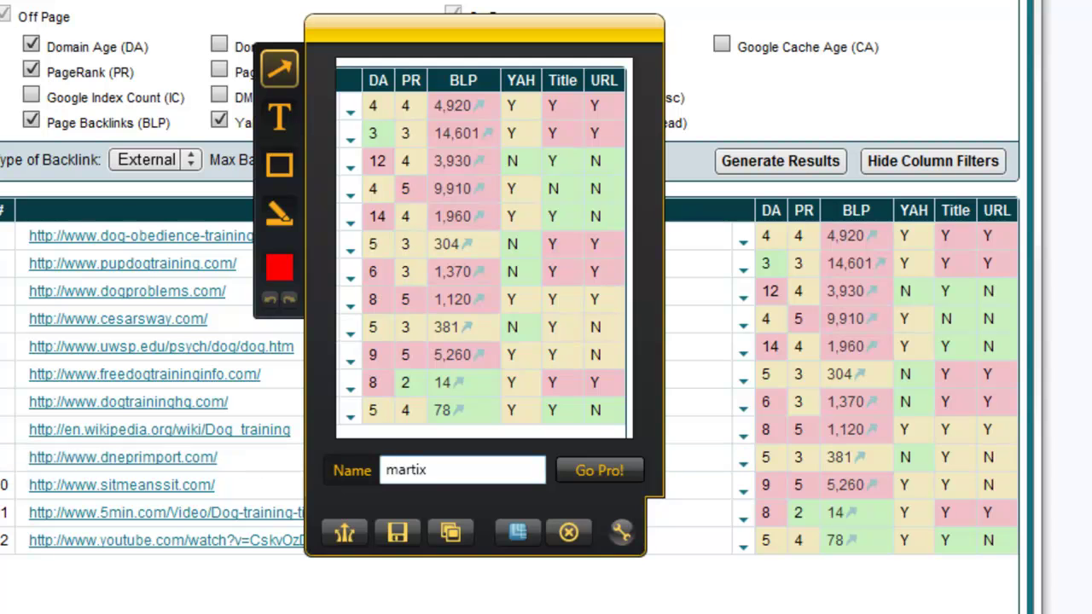
# In postlinks.txt, highlight the .jpg and .png image extensions noted there.
pyautogui.hotkey('alt', 'Tab')
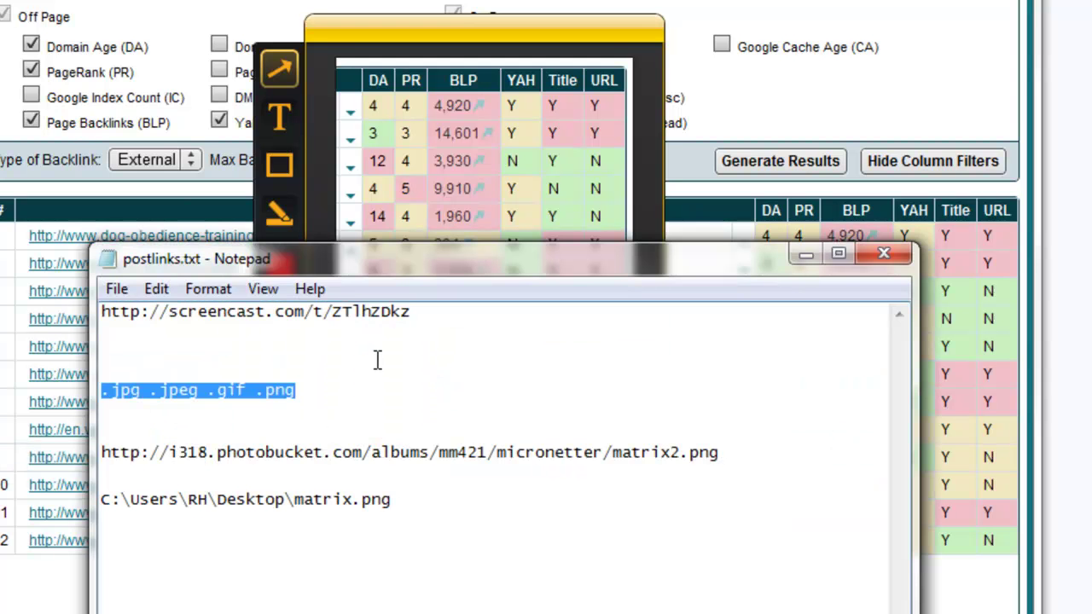
pyautogui.click(387, 359)
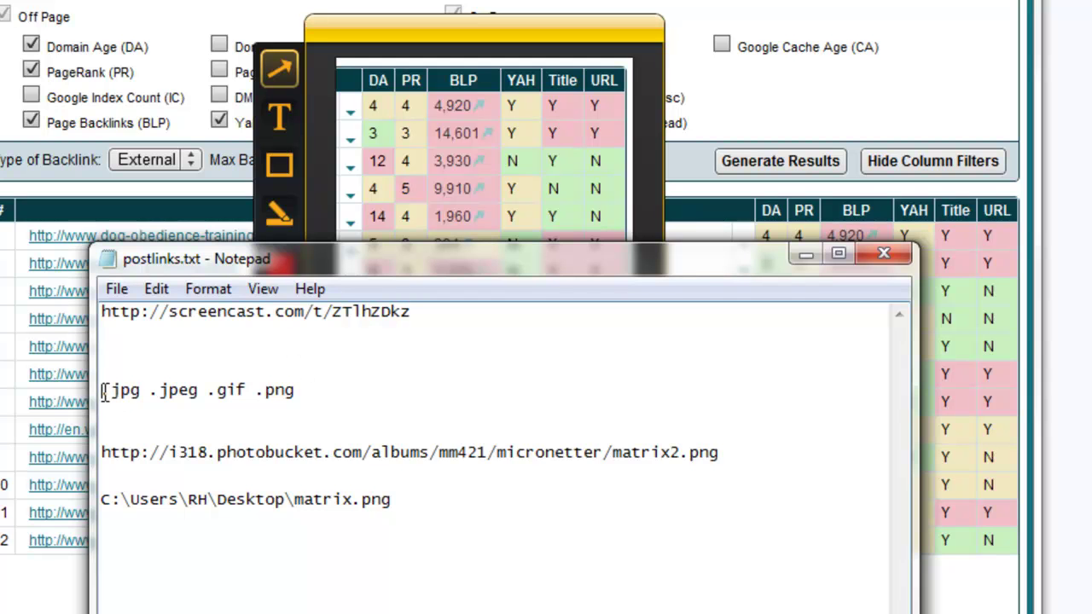
pyautogui.moveTo(102, 390); pyautogui.dragTo(327, 394)
pyautogui.click(243, 390)
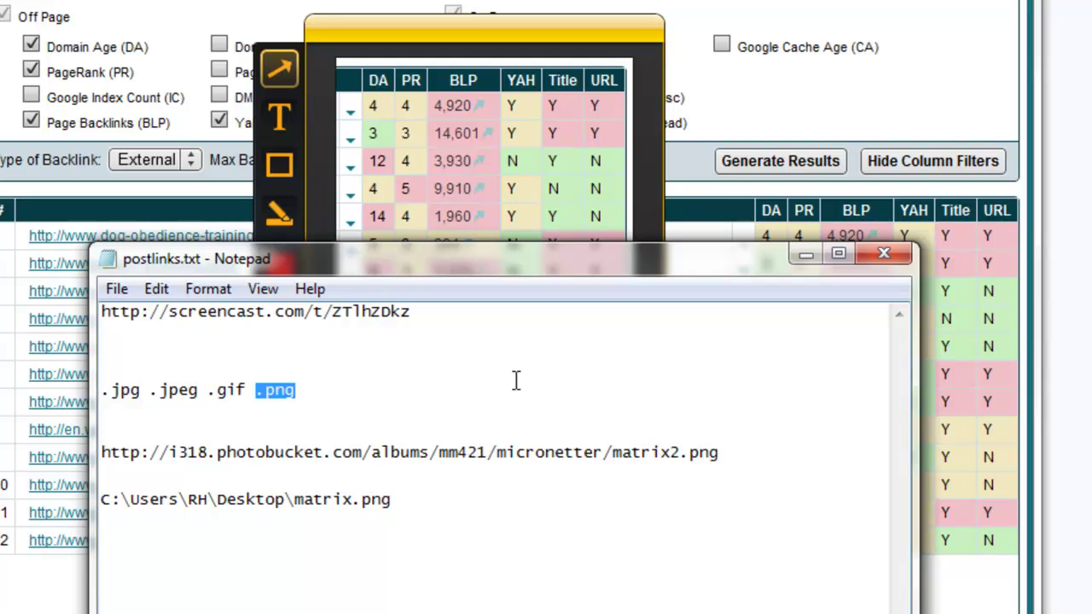
pyautogui.click(420, 535)
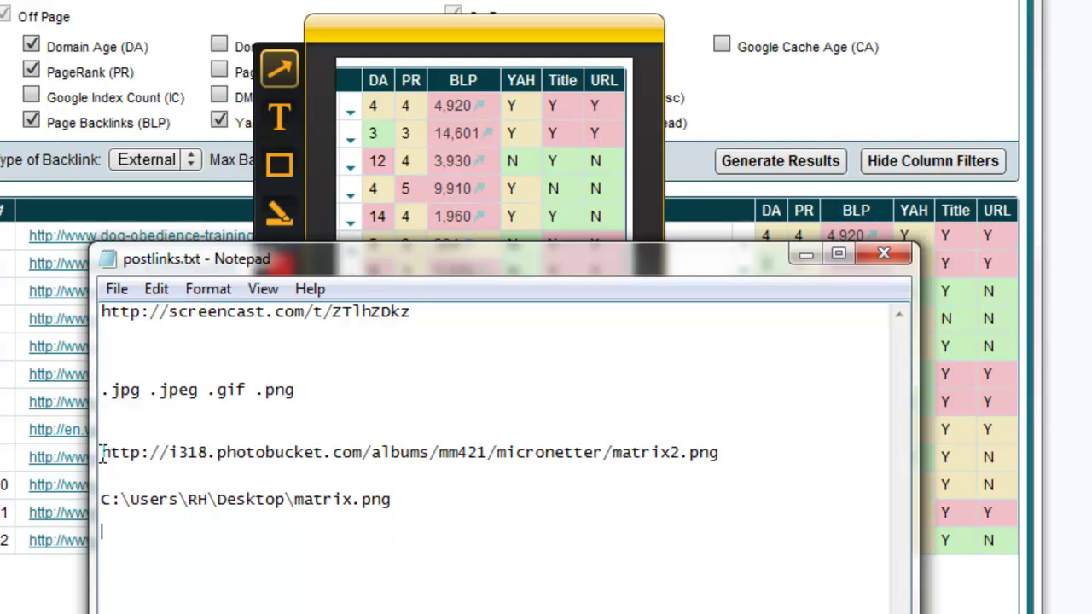
# Highlight the photobucket image URL and the screencast.com link in the notes.
pyautogui.moveTo(103, 453); pyautogui.dragTo(723, 449)
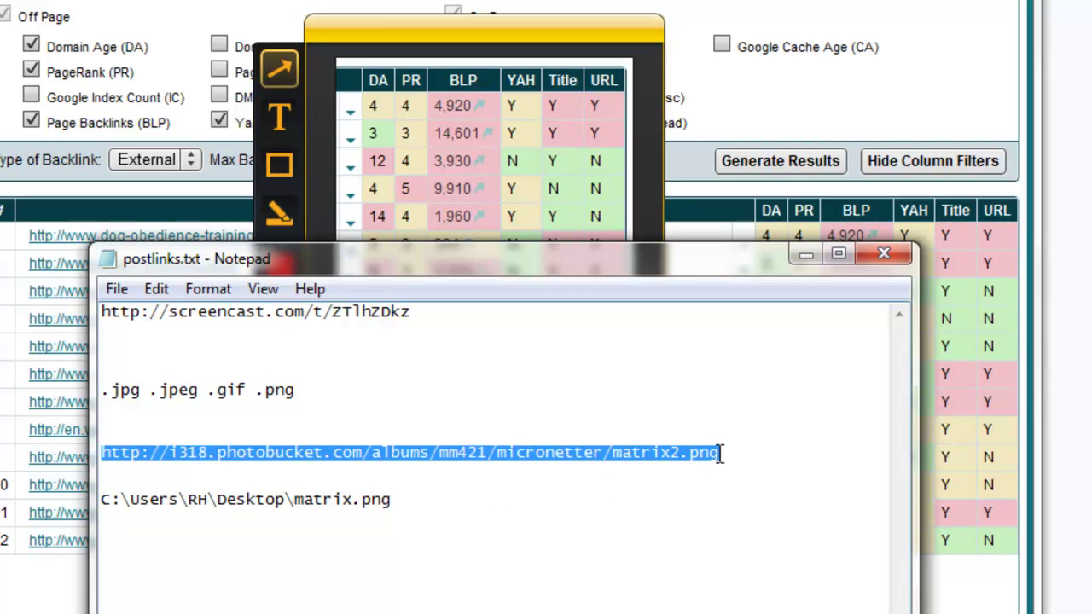
pyautogui.click(743, 405)
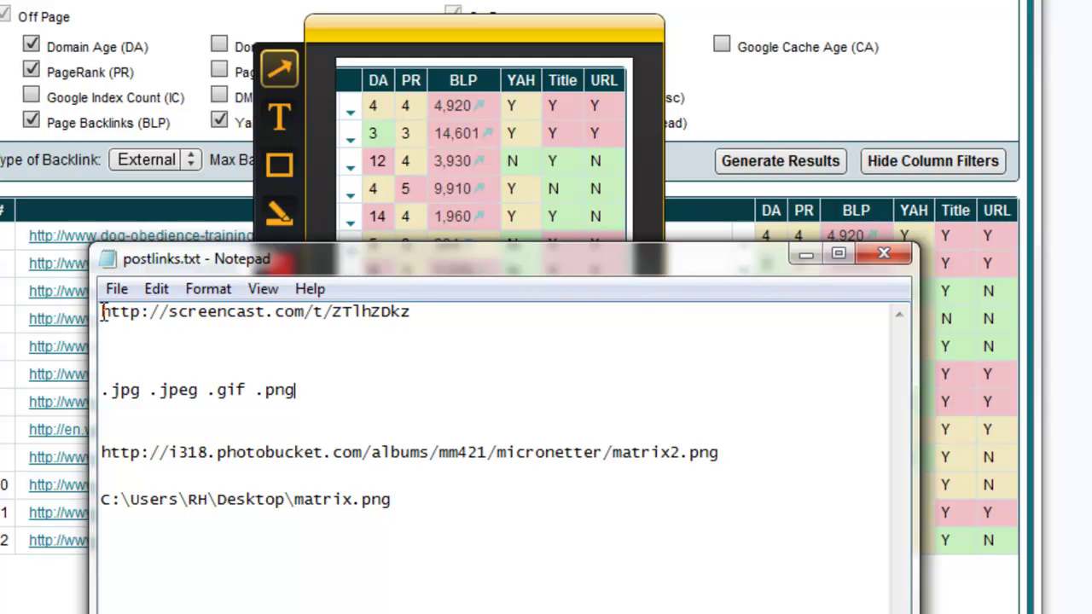
pyautogui.moveTo(100, 312); pyautogui.dragTo(443, 312)
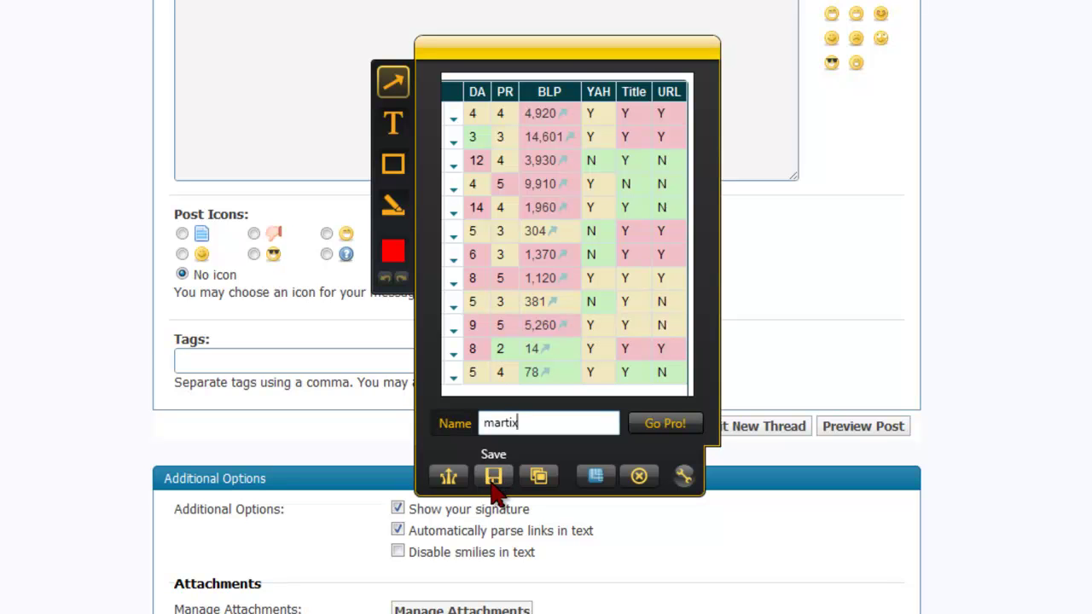
# Save the martix capture to the Desktop as martix.png from Jing's Save Capture dialog.
pyautogui.click(499, 479)
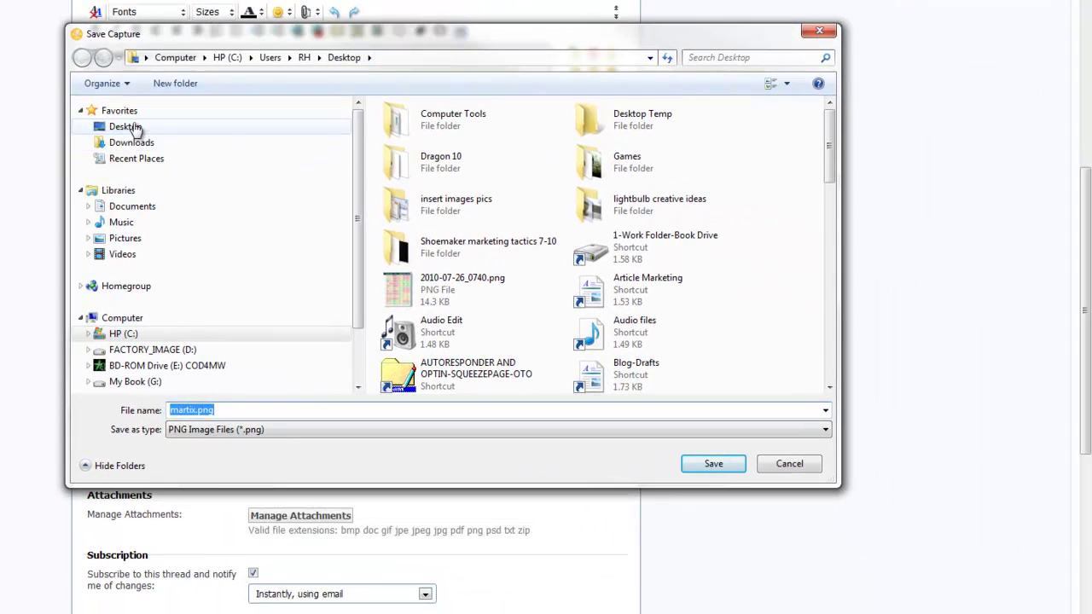
pyautogui.click(135, 128)
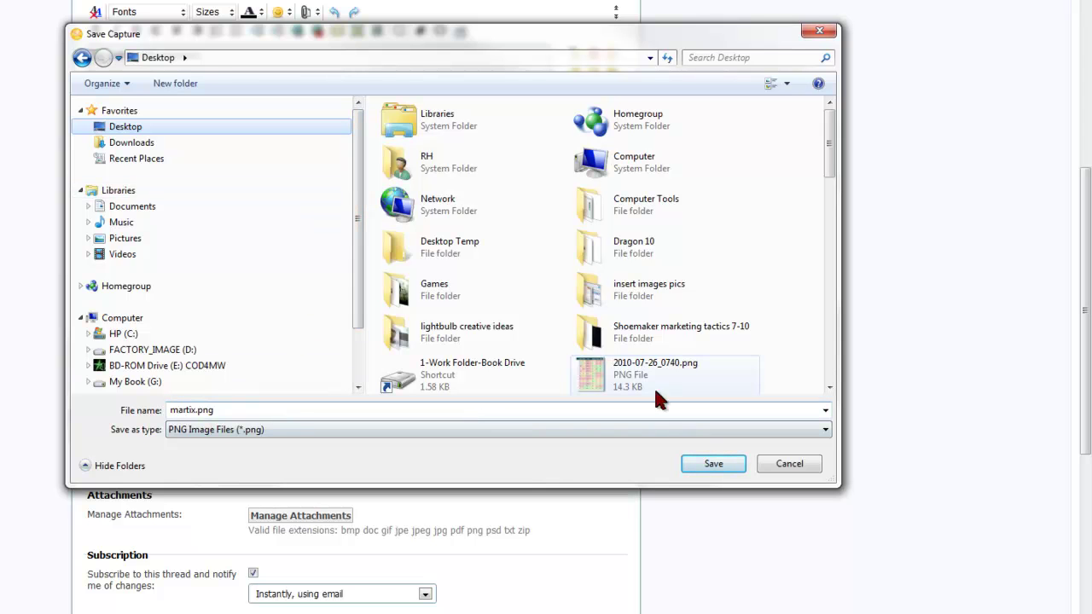
pyautogui.click(717, 463)
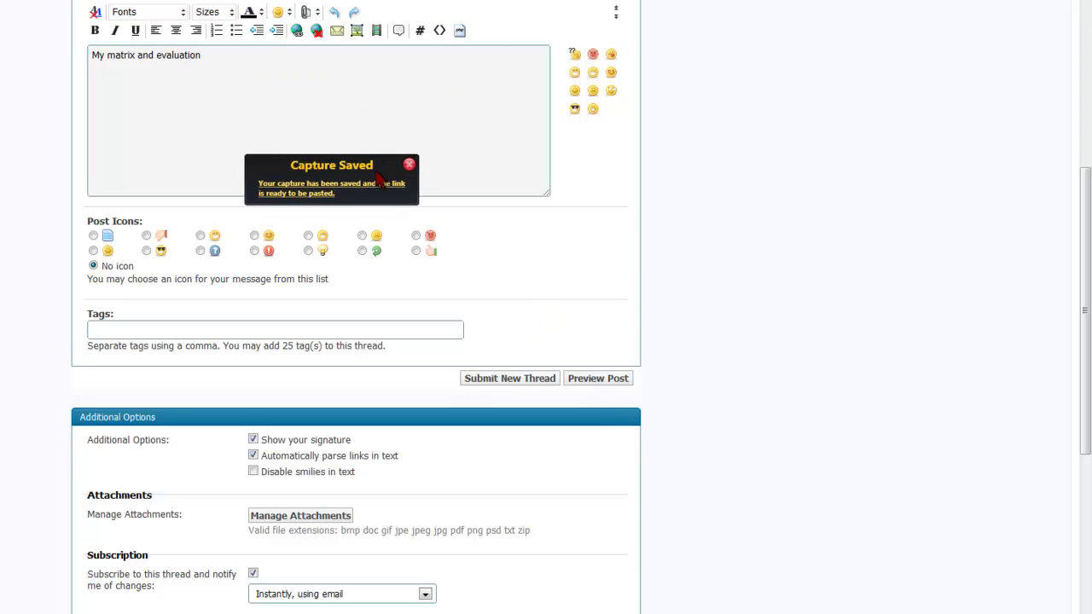
# Close the Capture Saved notice and scroll through the Module One, Day Six lesson's matrix posting rules.
pyautogui.click(409, 163)
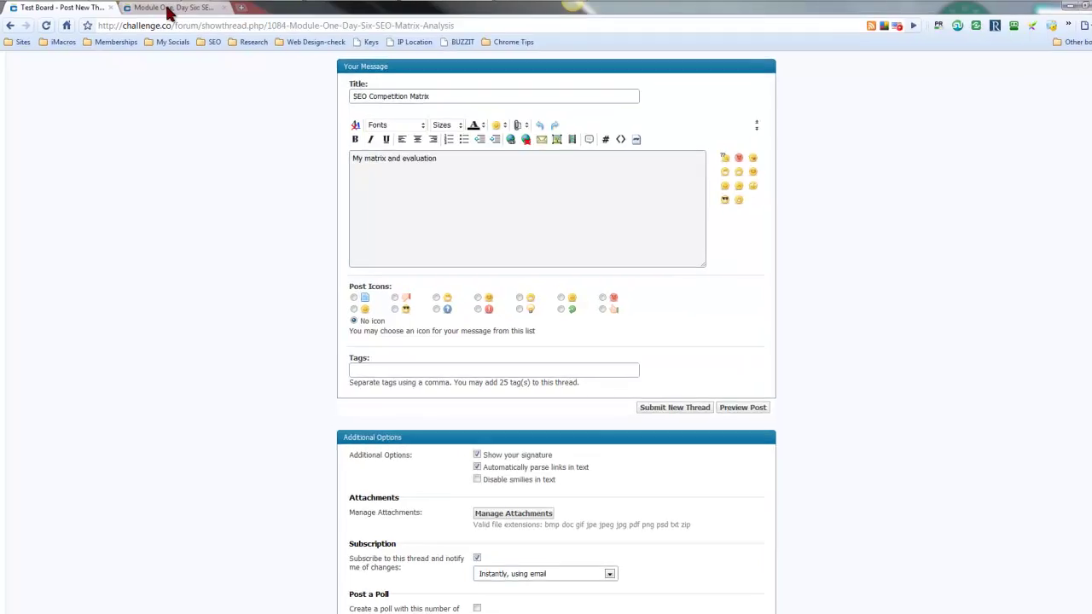
pyautogui.click(171, 8)
pyautogui.scroll(10, 514, 292)
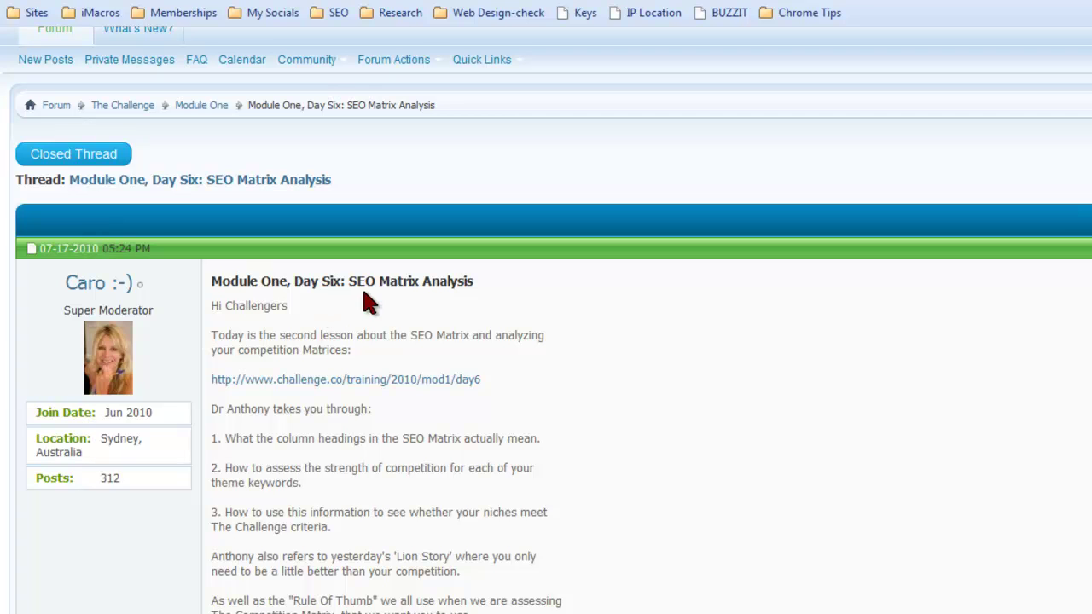
pyautogui.scroll(-5, 674, 377)
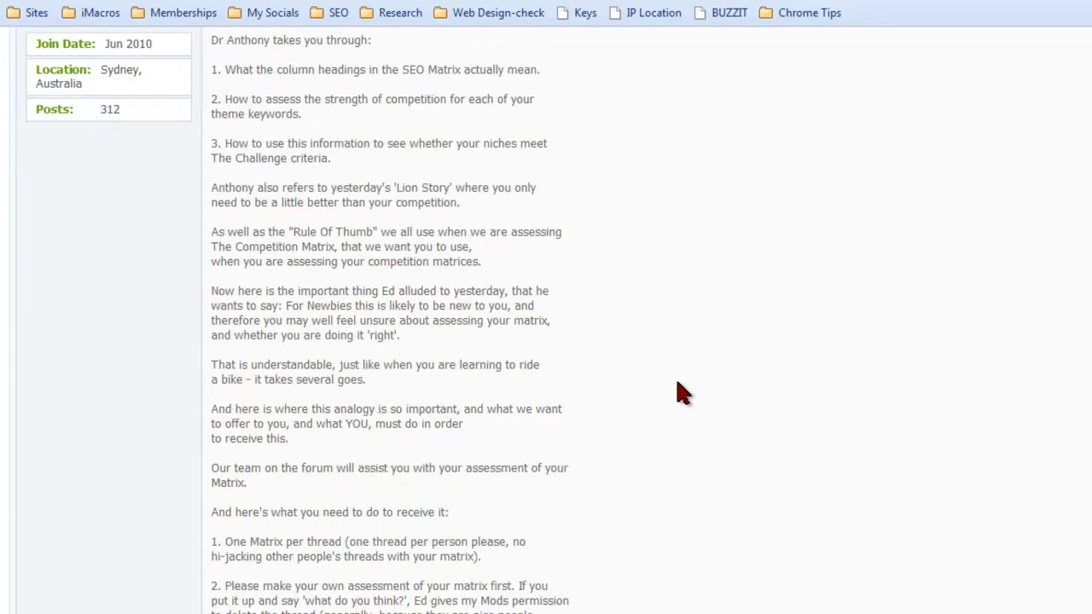
pyautogui.scroll(-2, 676, 386)
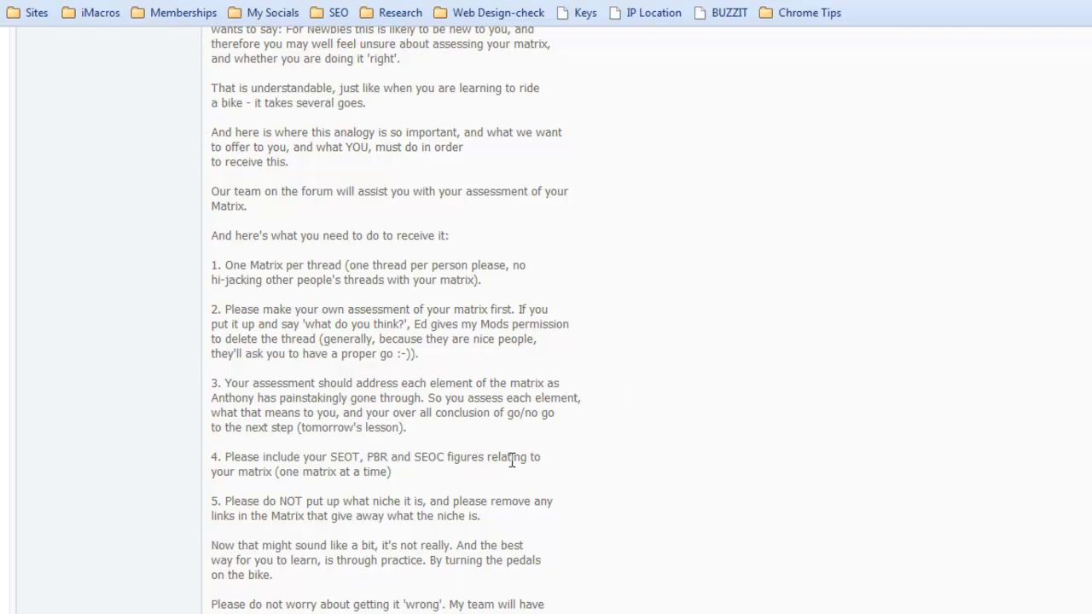
pyautogui.scroll(7, 641, 475)
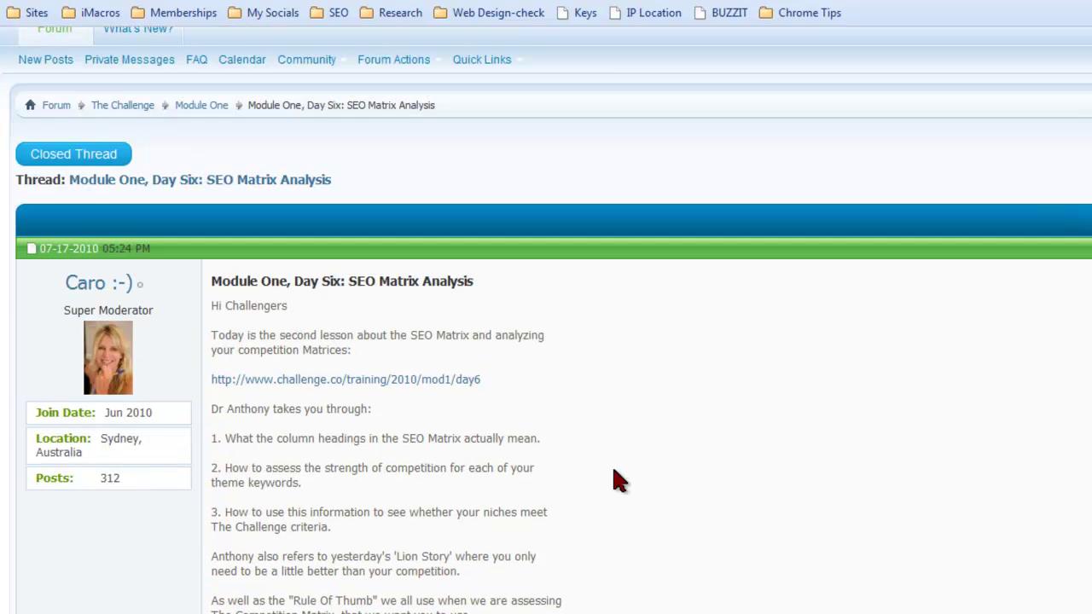
pyautogui.scroll(-4, 602, 490)
pyautogui.scroll(7, 597, 500)
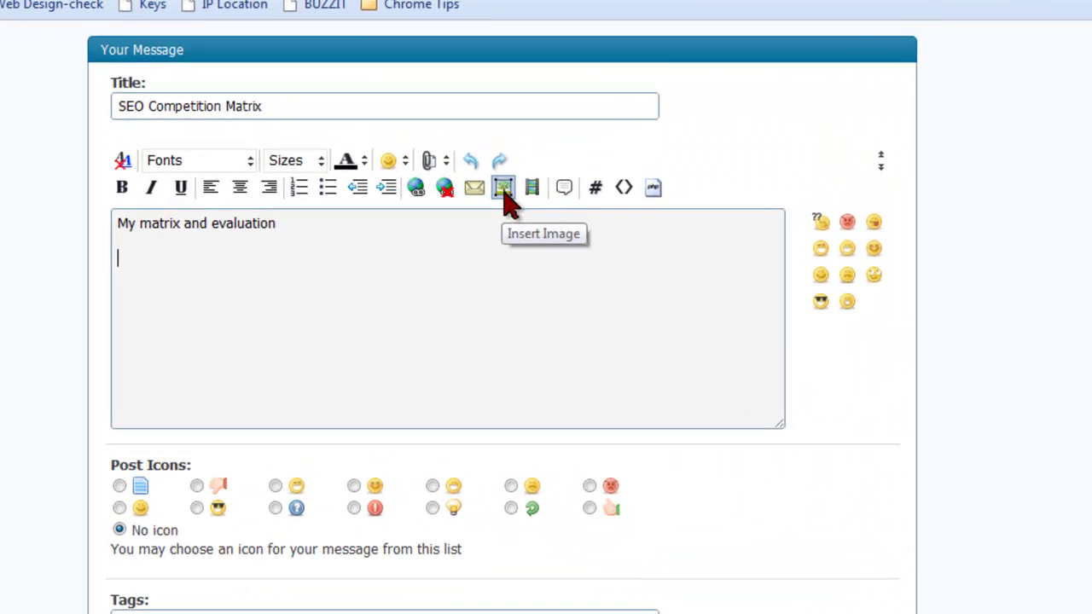
# Open the forum's image URL prompt and copy the screencast.com link from postlinks.txt.
pyautogui.click(503, 191)
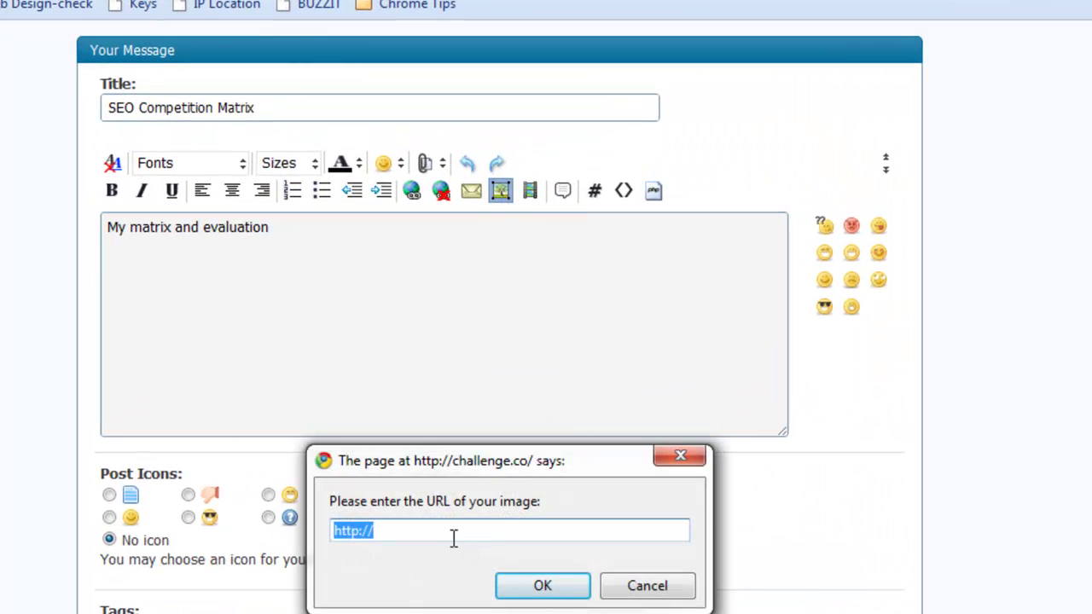
pyautogui.moveTo(500, 452); pyautogui.dragTo(477, 432)
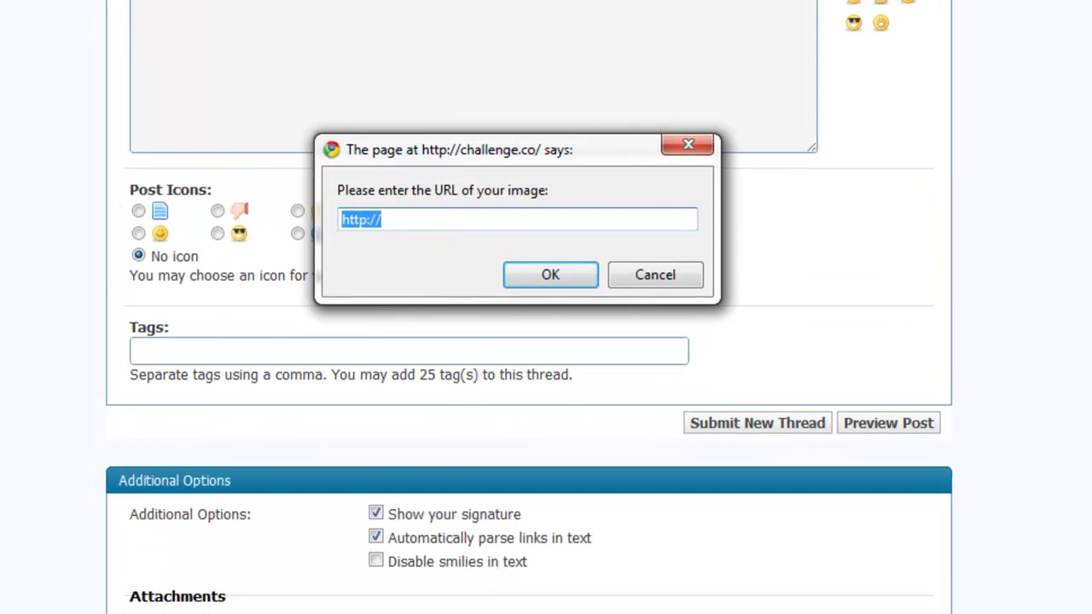
pyautogui.hotkey('alt', 'Tab')
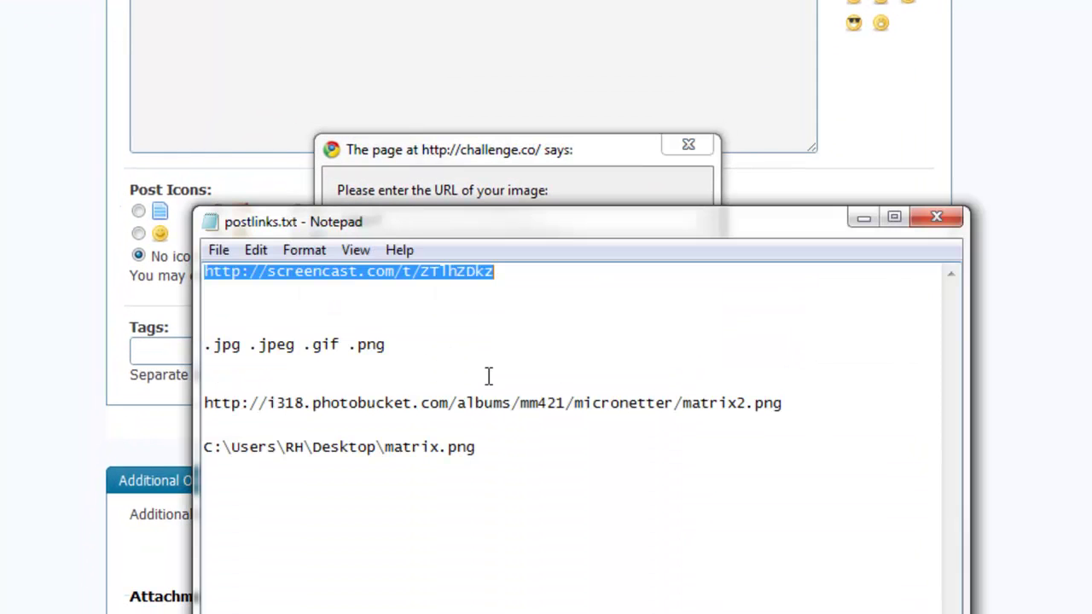
pyautogui.rightClick(404, 281)
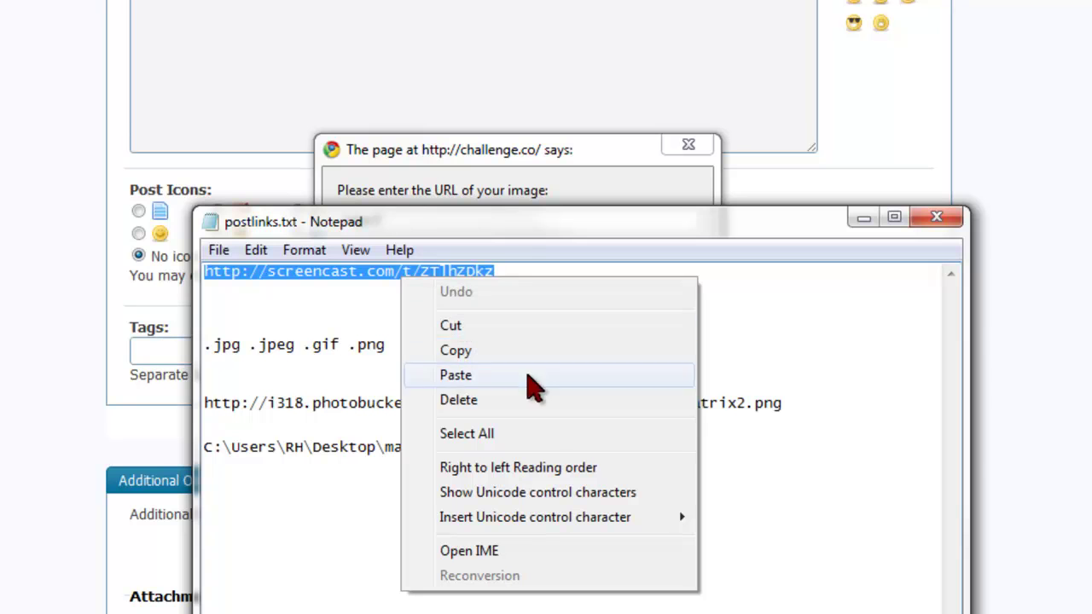
pyautogui.click(465, 350)
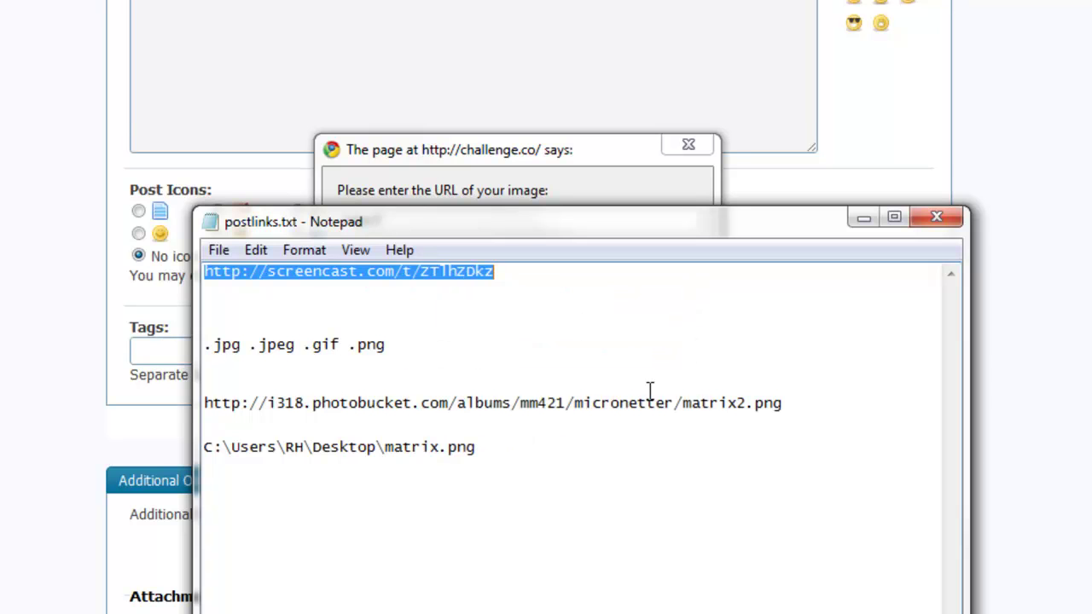
# Paste the screencast.com link into the image URL prompt and confirm it.
pyautogui.hotkey('alt', 'Tab')
pyautogui.rightClick(568, 218)
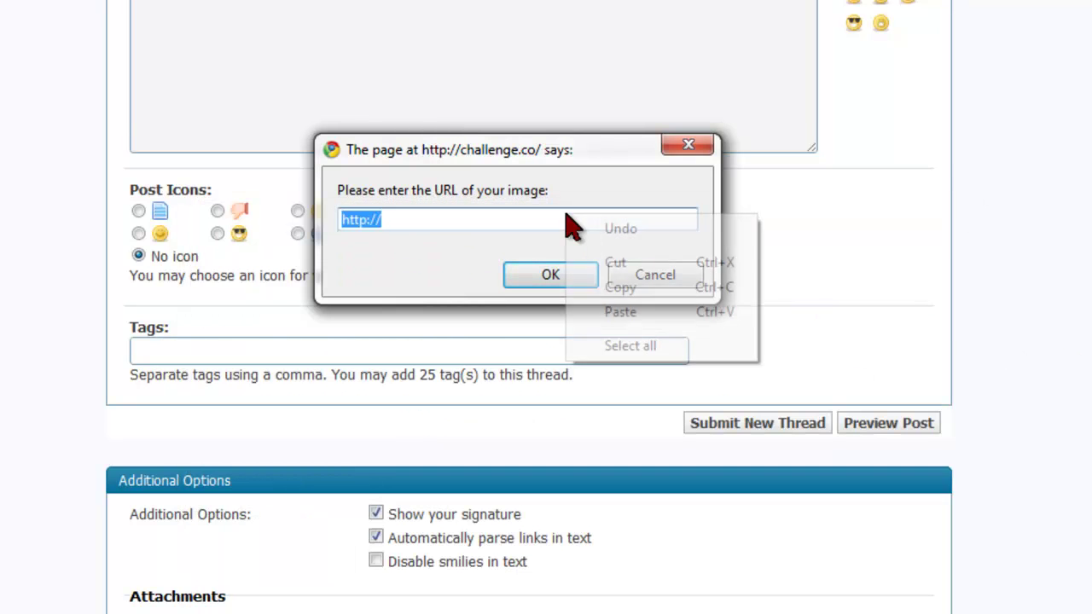
pyautogui.click(620, 312)
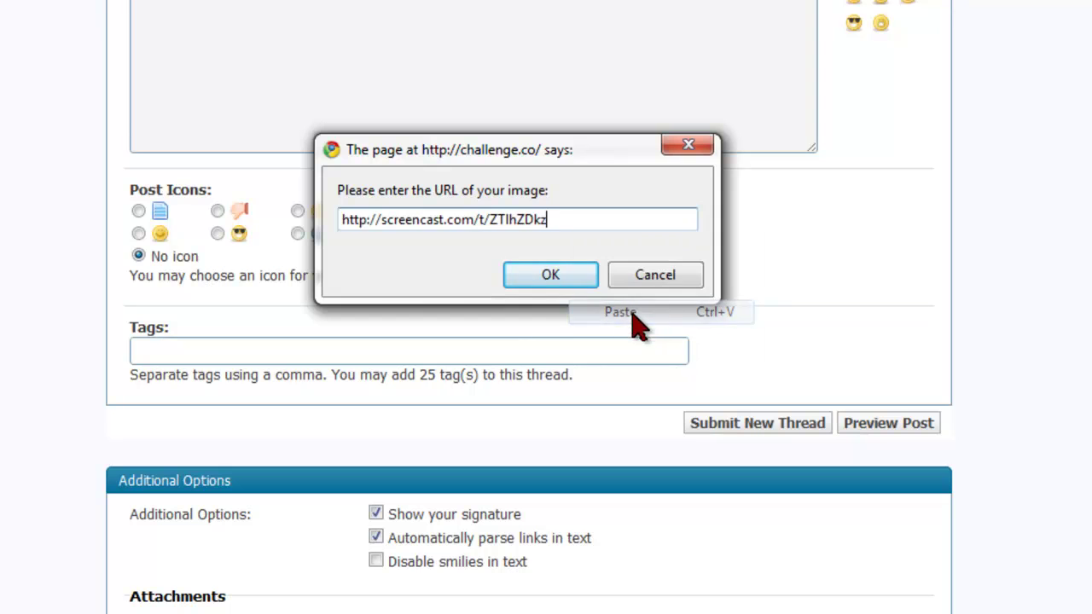
pyautogui.click(567, 277)
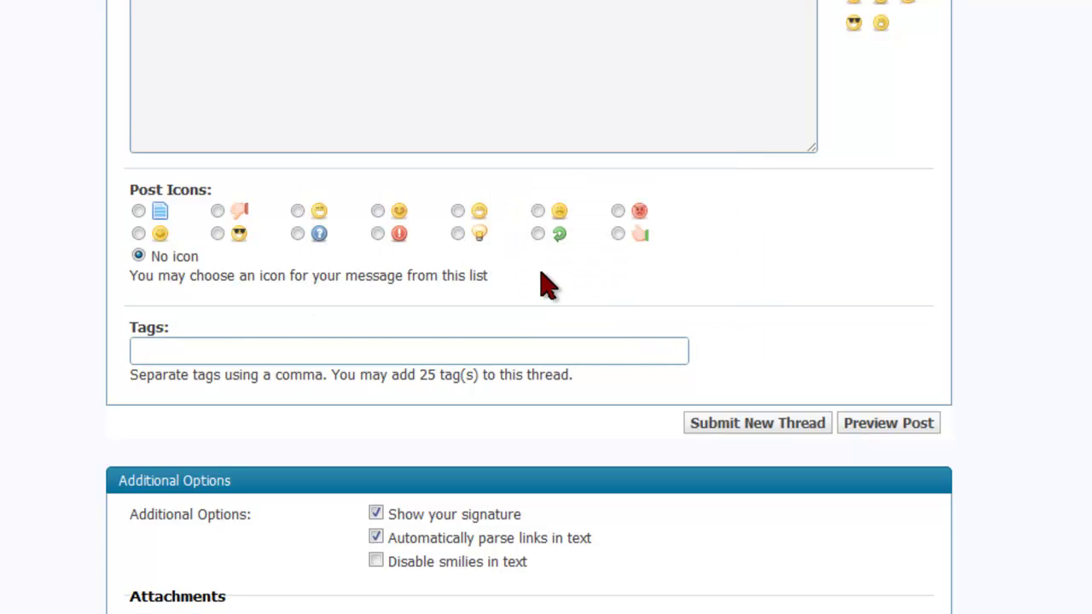
# Preview the post and inspect the broken screencast.com image.
pyautogui.click(882, 426)
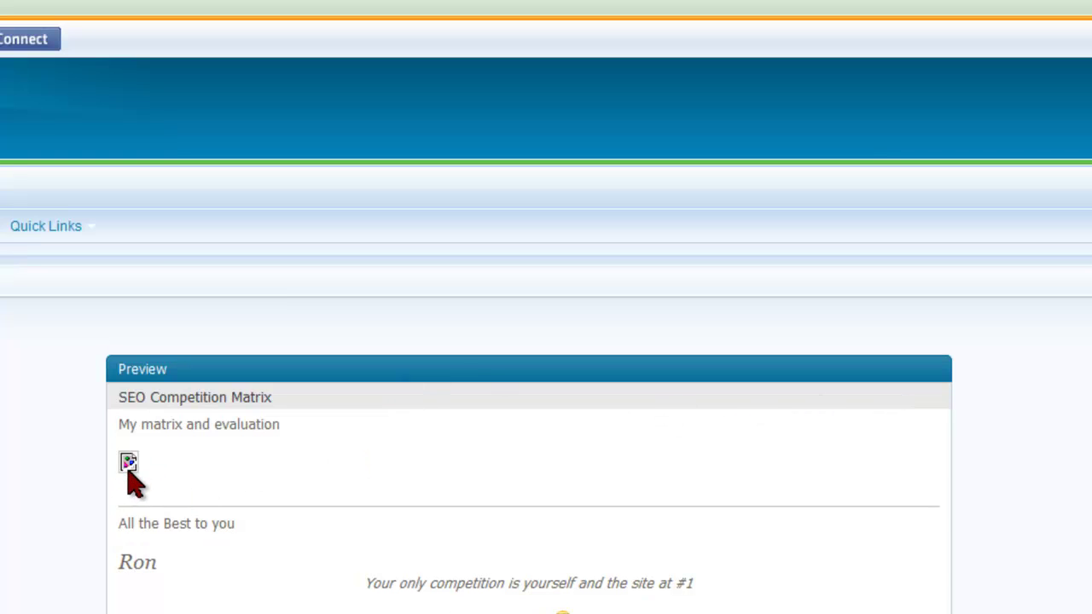
pyautogui.rightClick(130, 467)
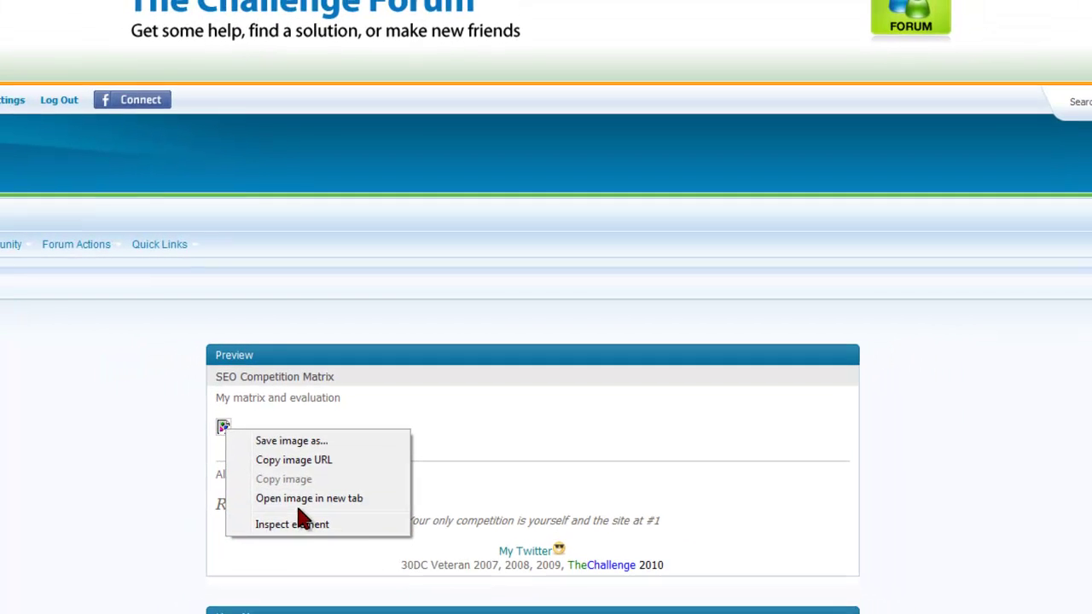
pyautogui.click(229, 562)
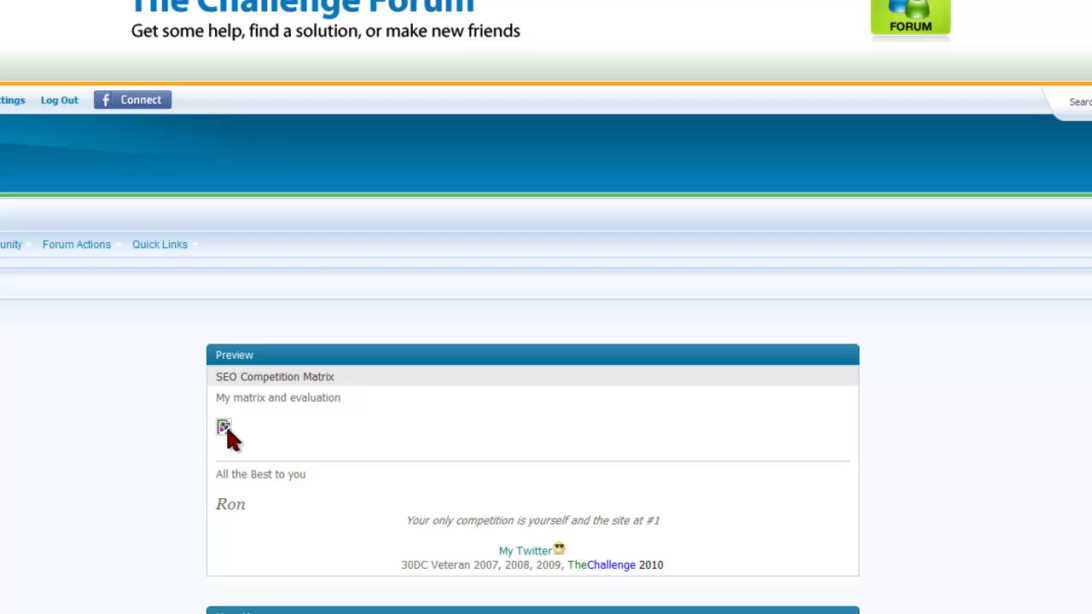
# Delete the screencast.com [IMG] code from the message body.
pyautogui.scroll(-5, 515, 490)
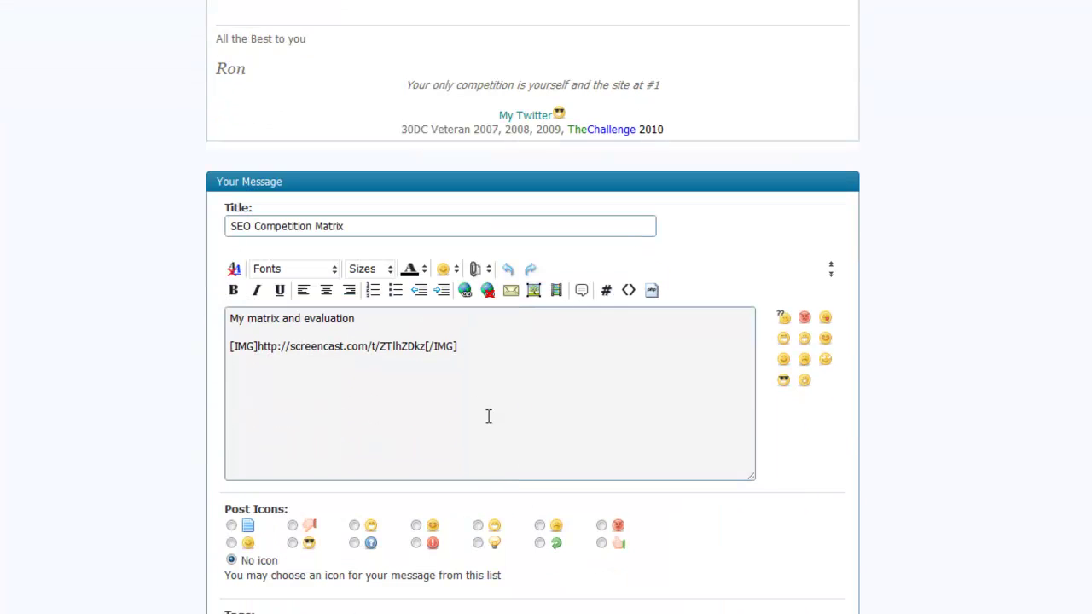
pyautogui.moveTo(457, 346); pyautogui.dragTo(231, 359)
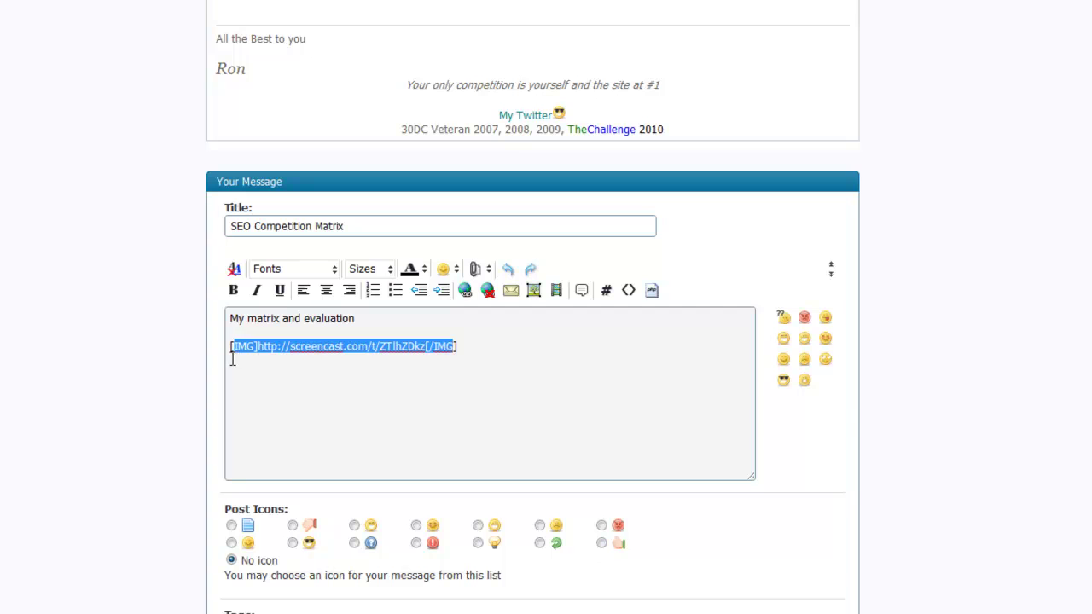
pyautogui.press('Delete')
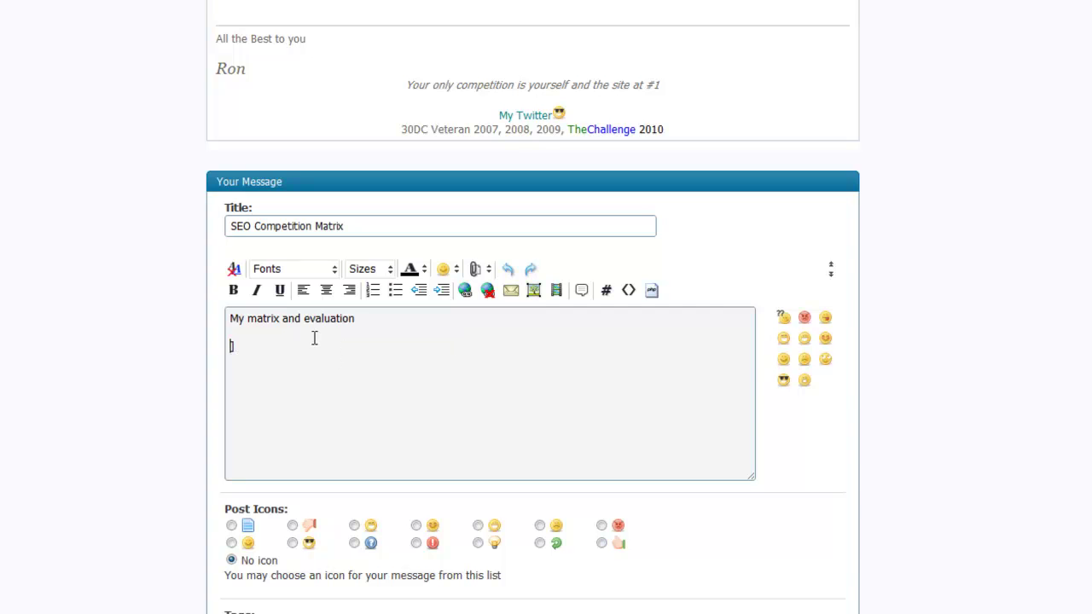
# Remove the leftover bracket from the message and open an enlarged attachment manager.
pyautogui.press('BackSpace')
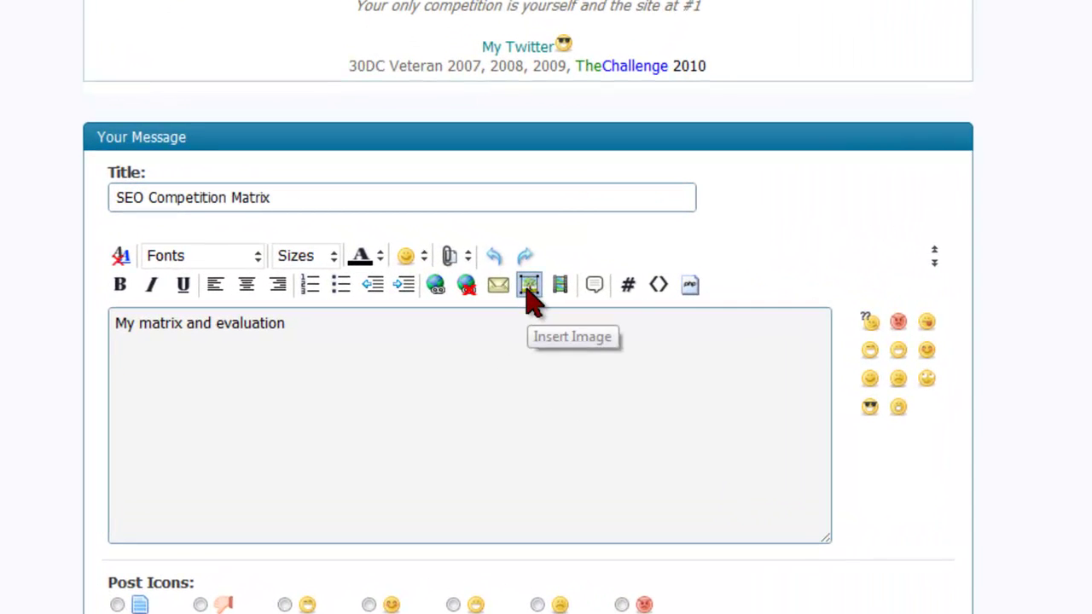
pyautogui.click(453, 259)
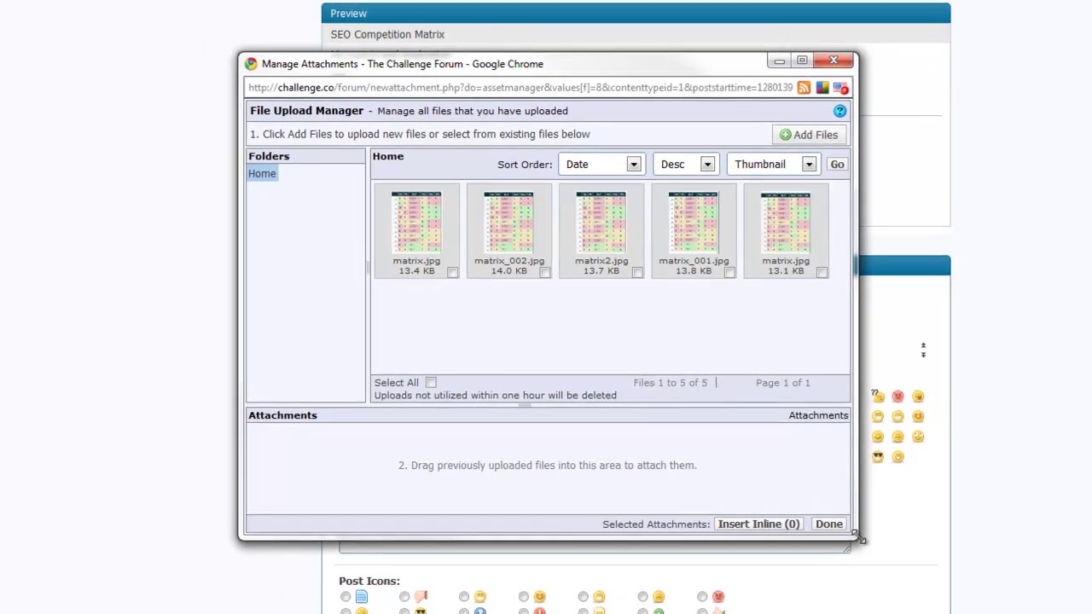
pyautogui.moveTo(859, 539); pyautogui.dragTo(1036, 610)
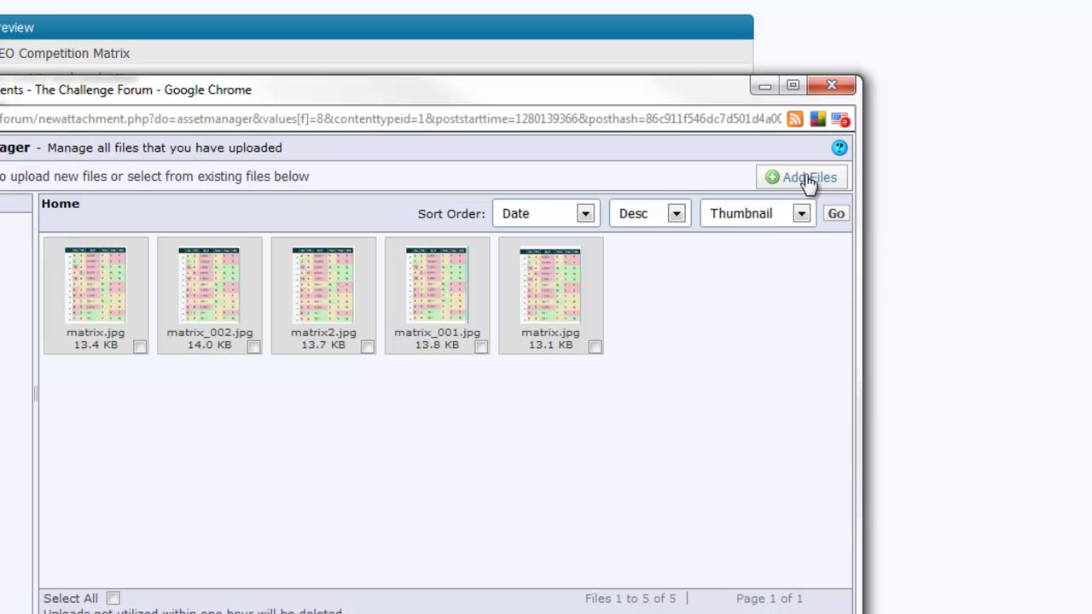
# Choose martix.png from the Desktop and upload it to the File Upload Manager.
pyautogui.click(806, 177)
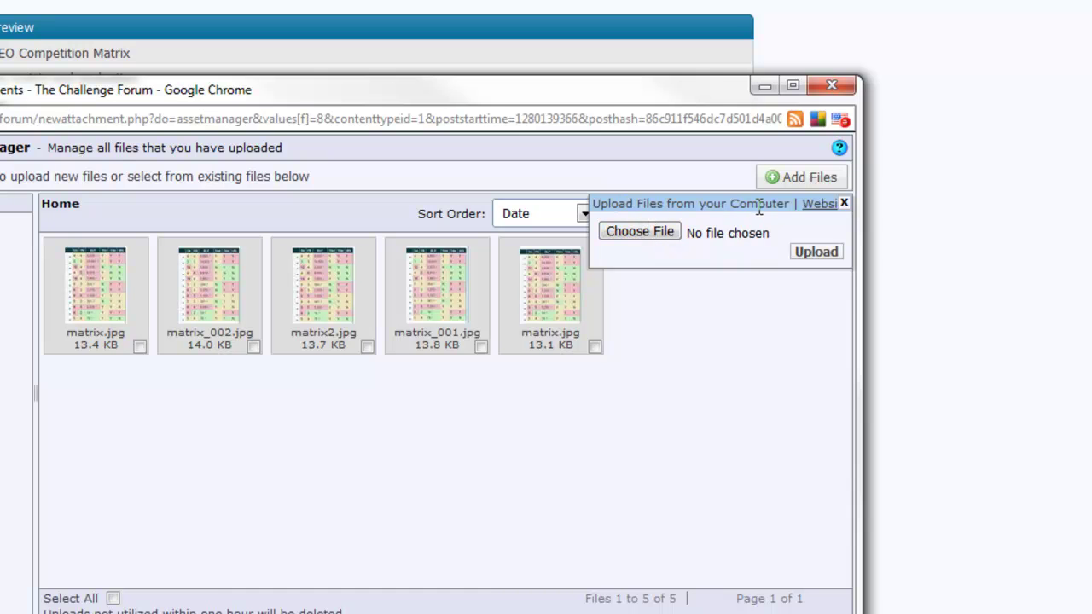
pyautogui.click(653, 239)
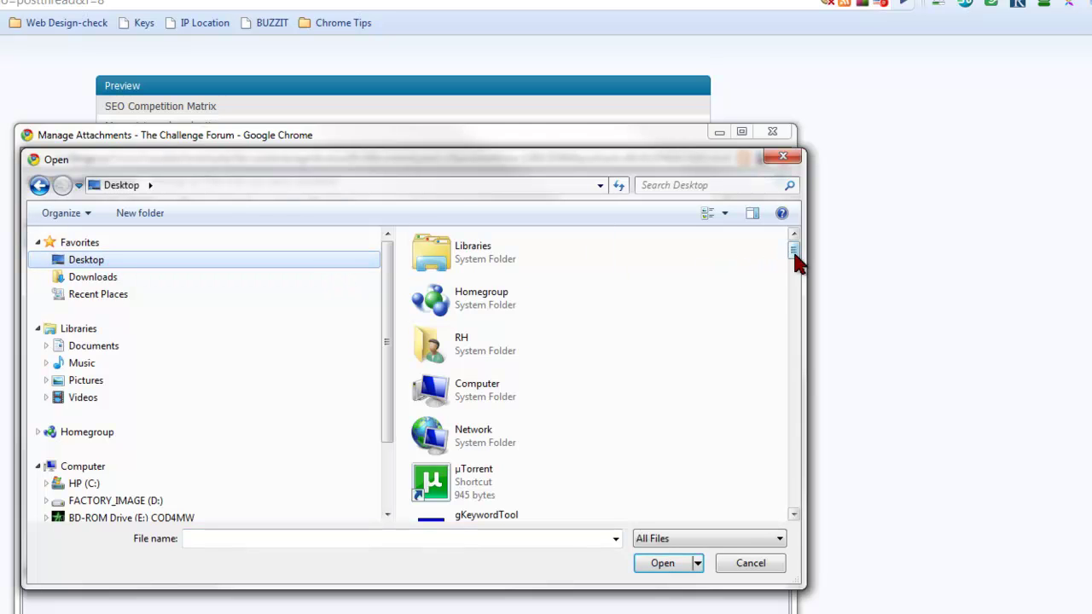
pyautogui.moveTo(794, 255); pyautogui.dragTo(794, 416)
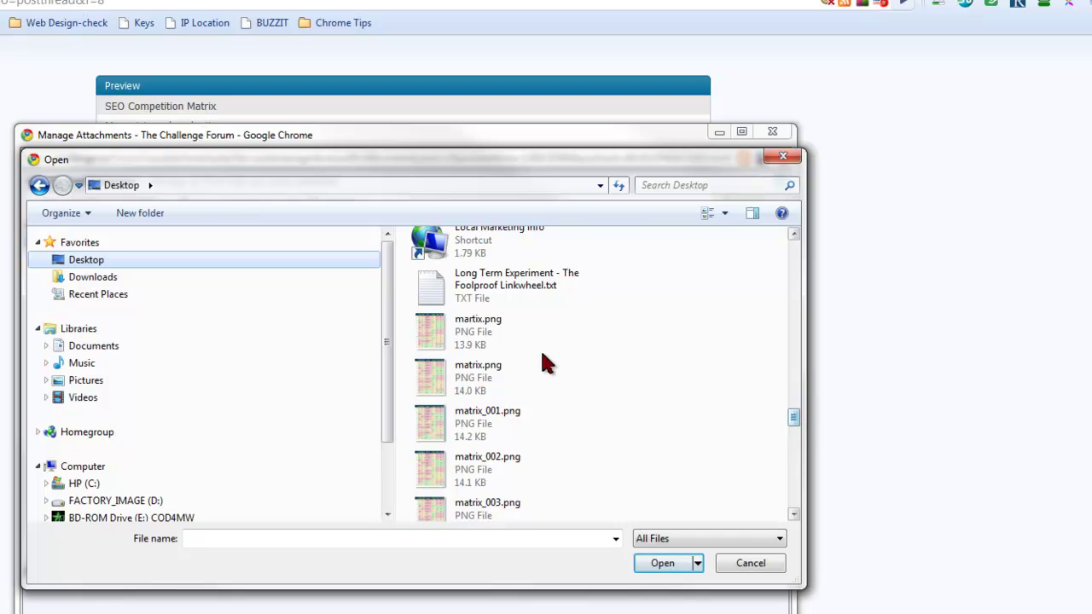
pyautogui.click(440, 334)
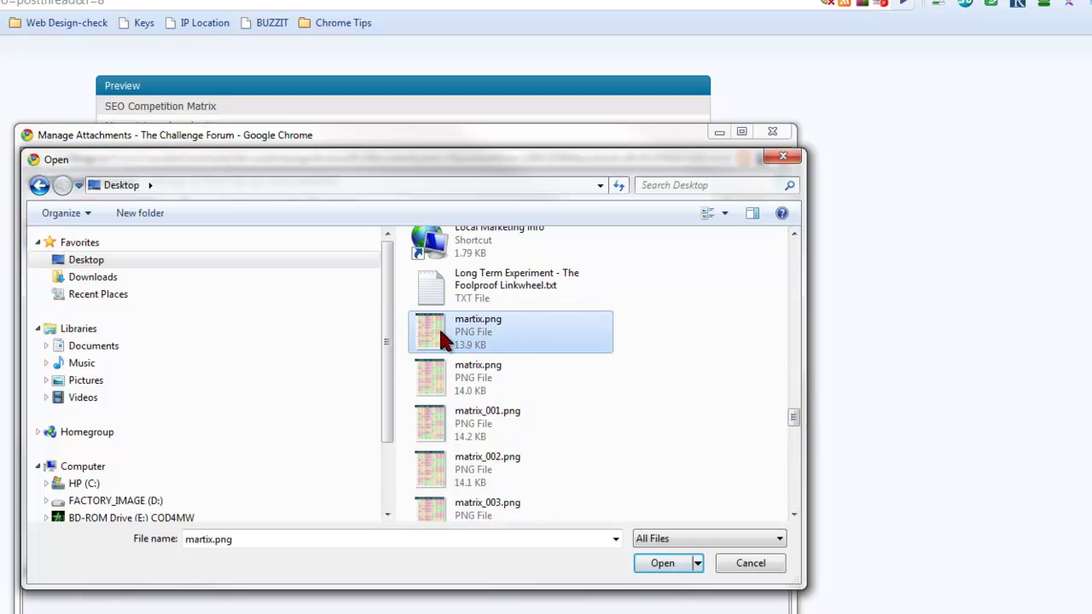
pyautogui.click(662, 565)
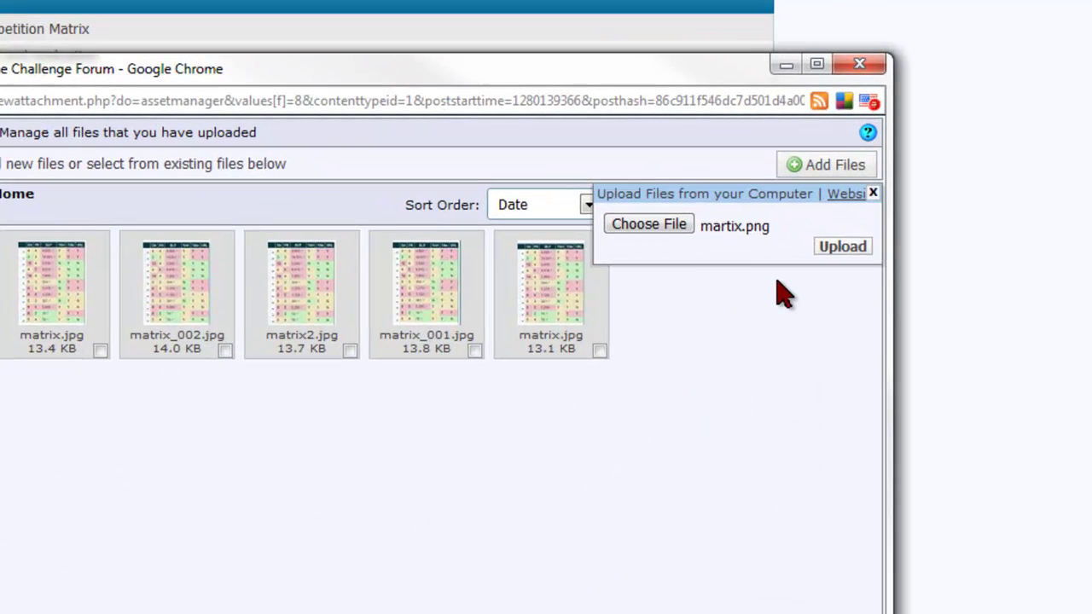
pyautogui.click(843, 248)
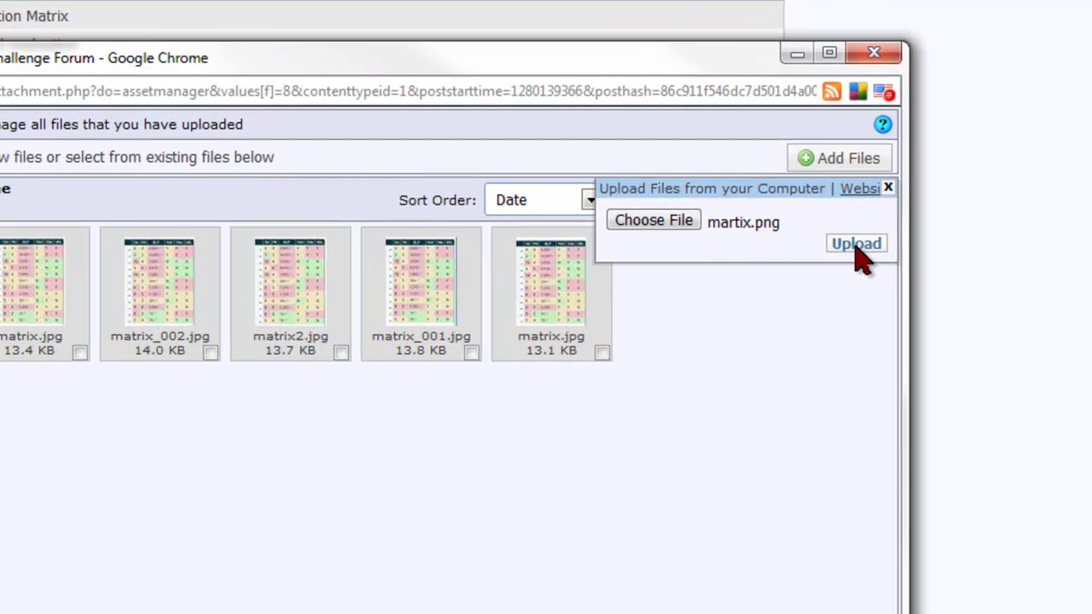
pyautogui.click(857, 248)
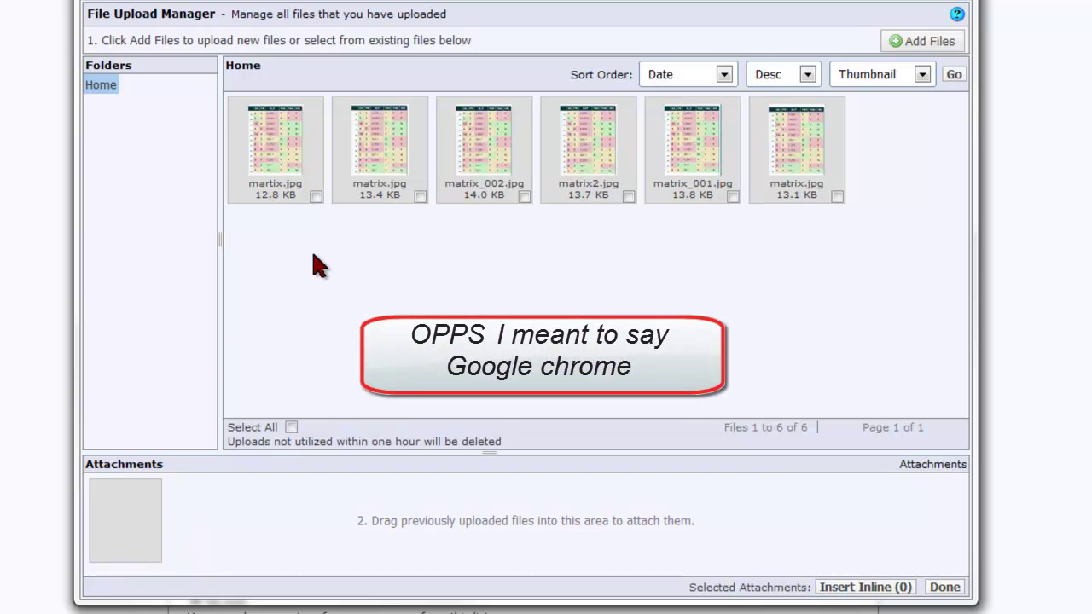
# Remove the extra matrix.jpg attachment so only martix.jpg (12.8 KB) stays attached.
pyautogui.moveTo(400, 162); pyautogui.dragTo(239, 517)
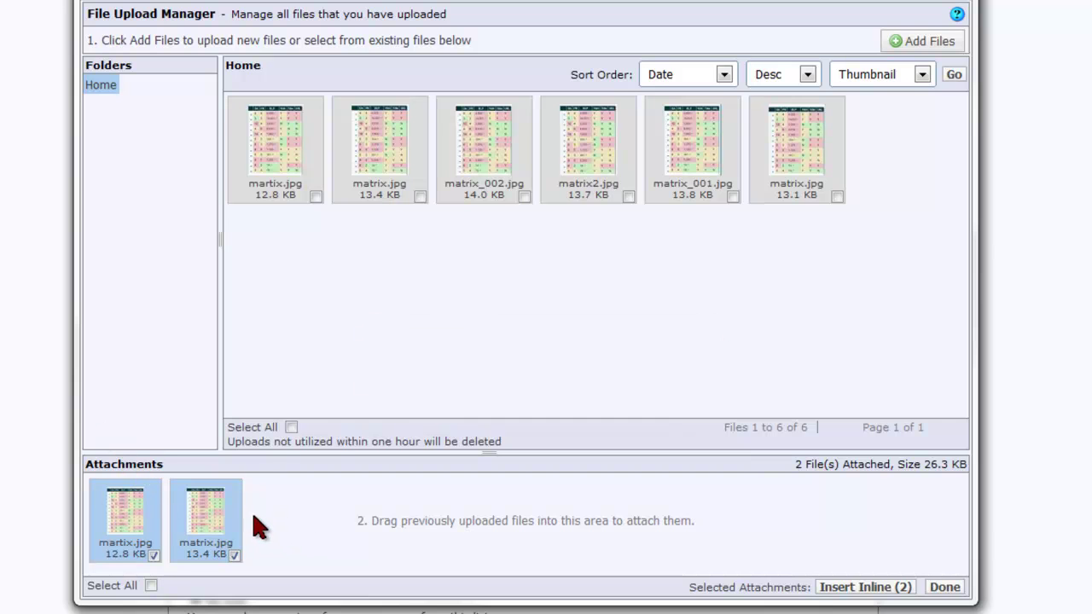
pyautogui.moveTo(235, 483)
pyautogui.click(153, 555)
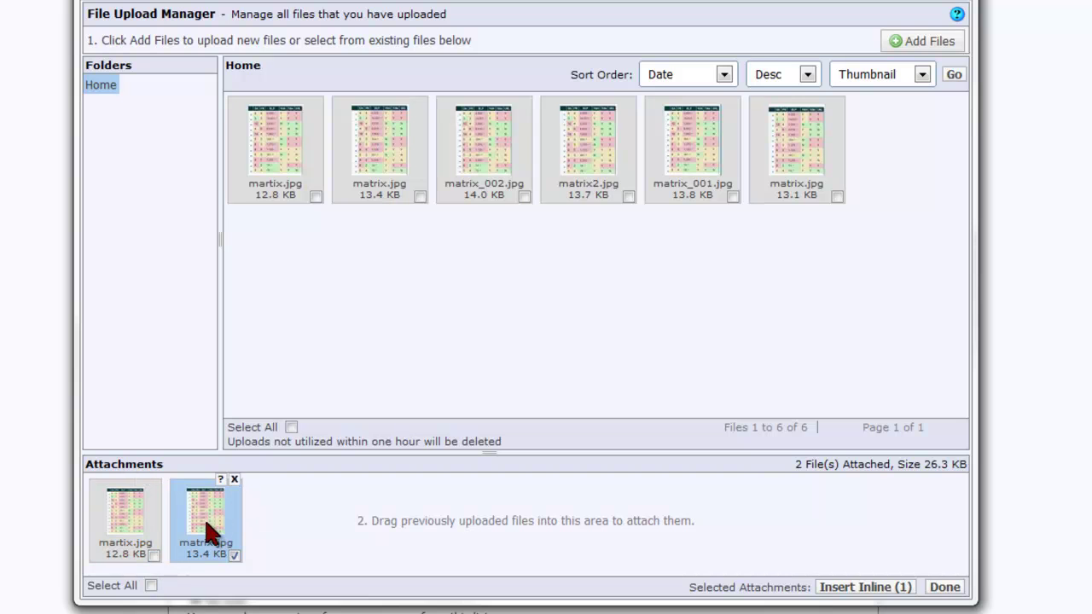
pyautogui.click(235, 480)
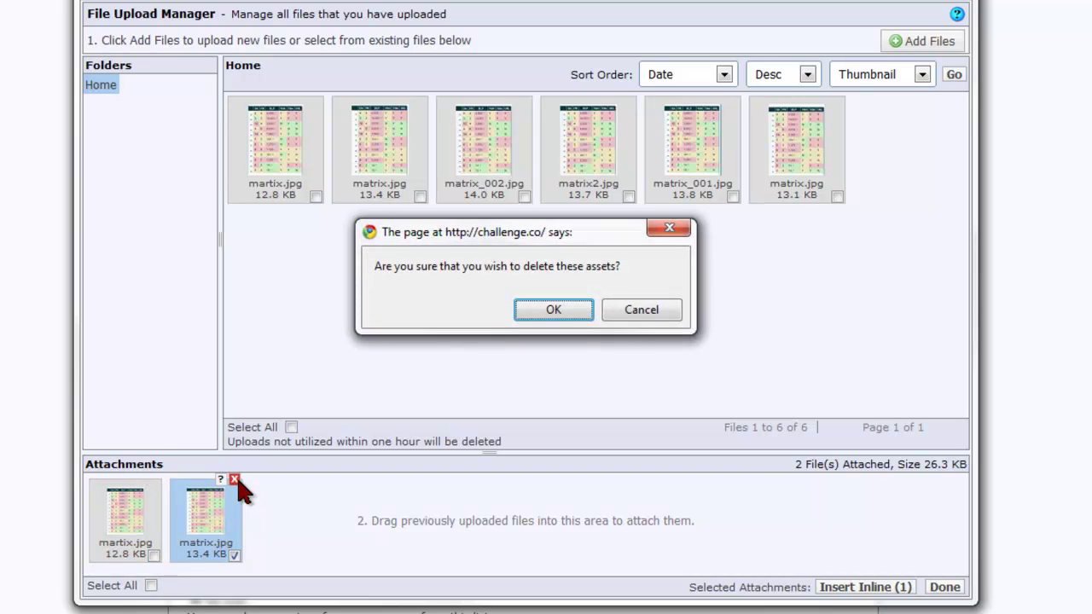
pyautogui.click(555, 311)
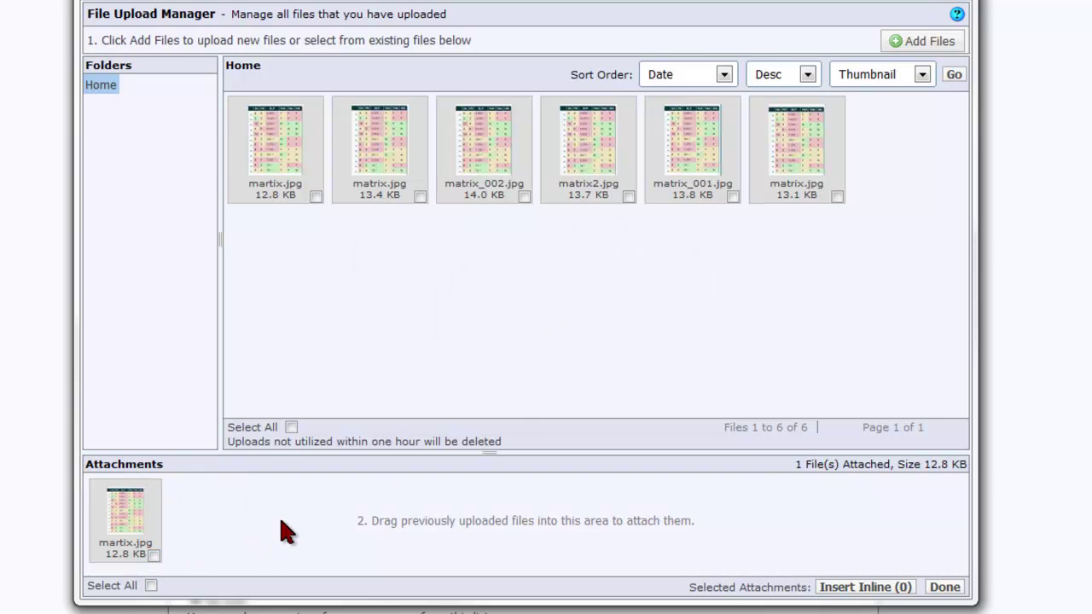
pyautogui.moveTo(123, 525)
pyautogui.moveTo(162, 544)
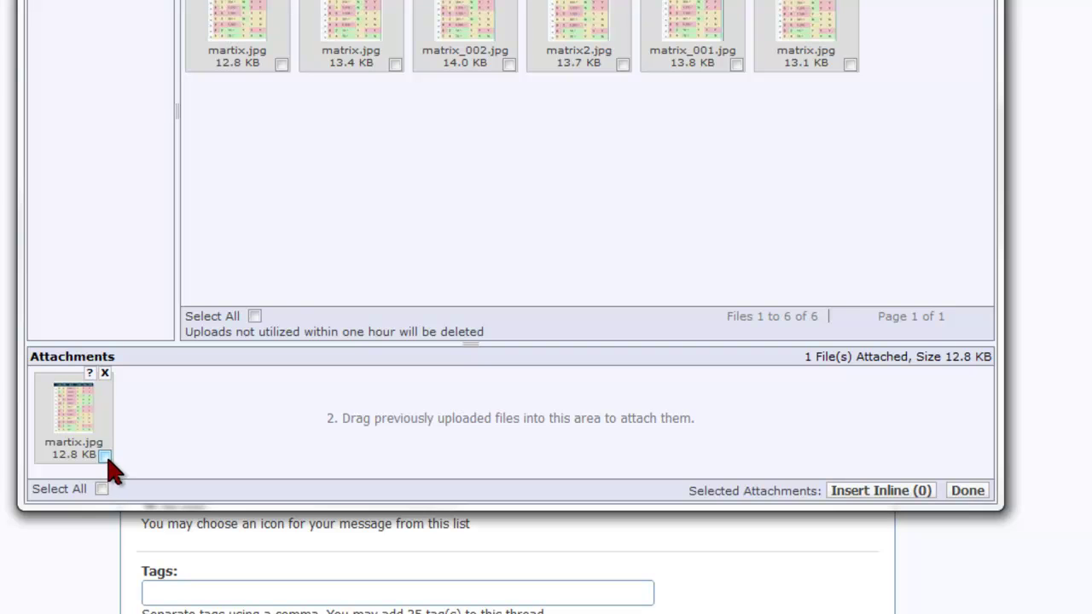
# Close the upload manager, open the attached martix.jpg, then return to the preview below 'My matrix and evaluation'.
pyautogui.click(967, 491)
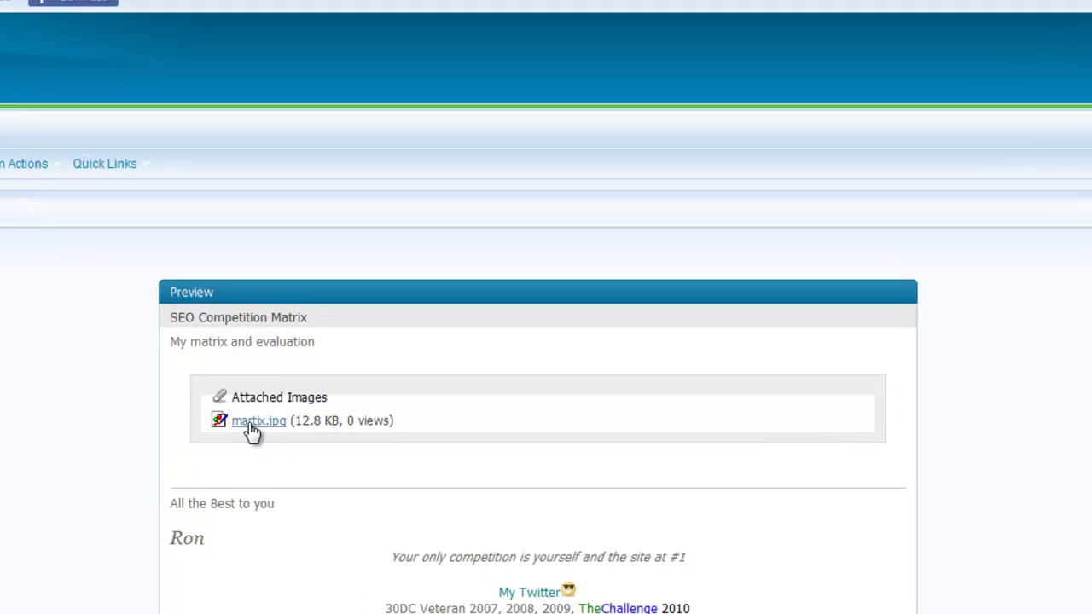
pyautogui.click(214, 395)
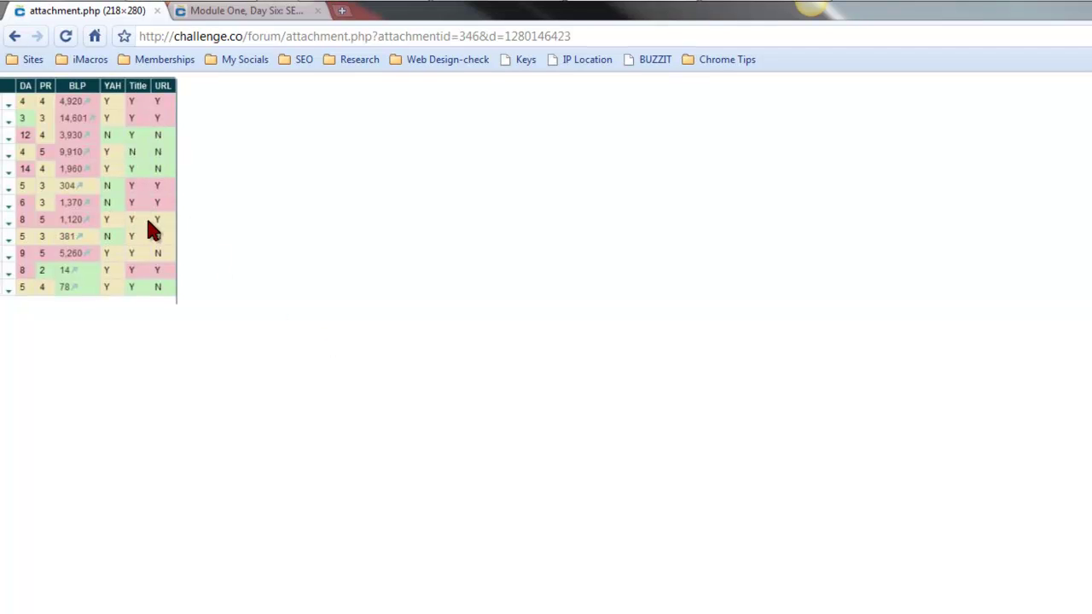
pyautogui.click(14, 37)
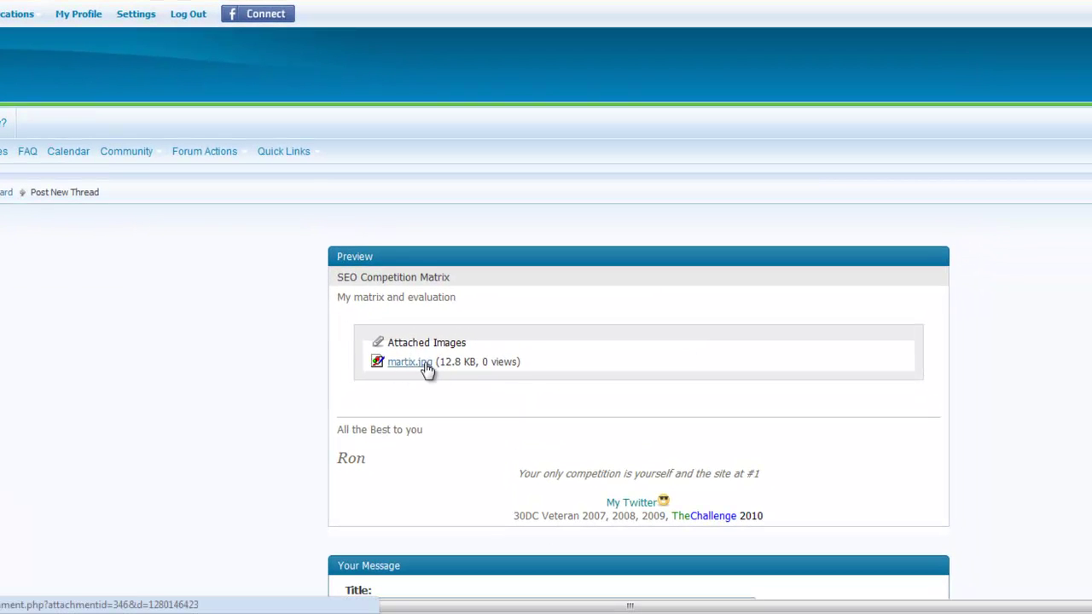
pyautogui.scroll(-3, 593, 325)
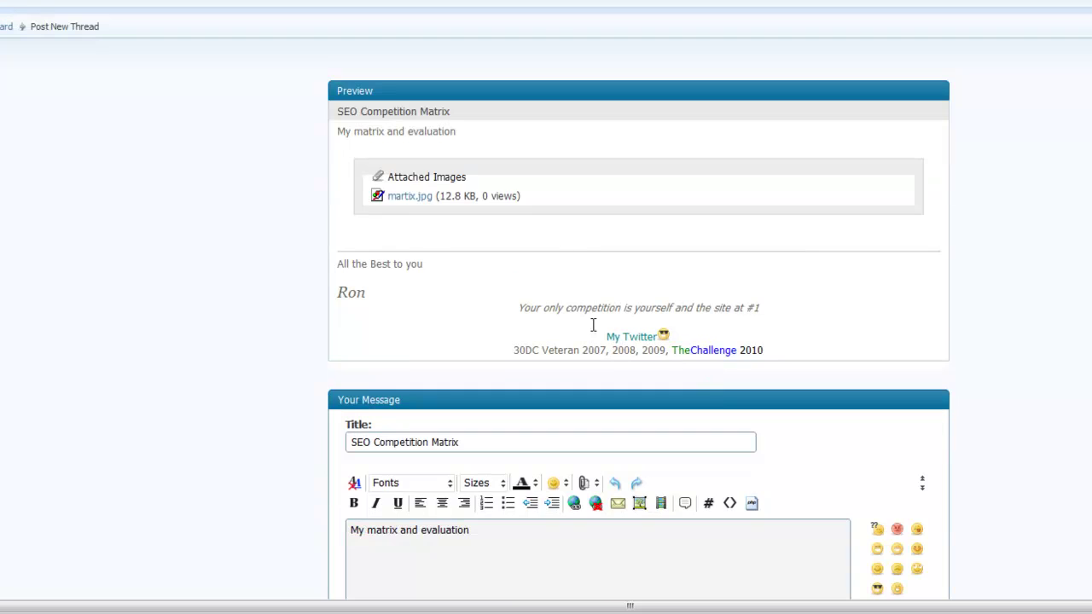
# On a new line below the text, insert martix.jpg inline as [ATTACH=CONFIG]346[/ATTACH] via Manage Attachments.
pyautogui.scroll(-4, 478, 202)
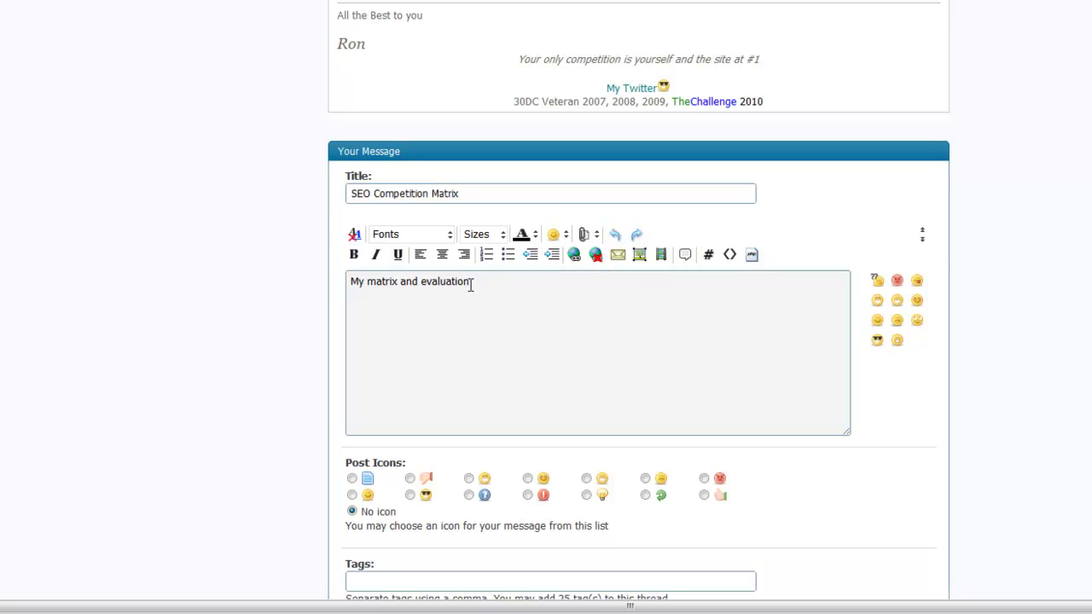
pyautogui.press('Return')
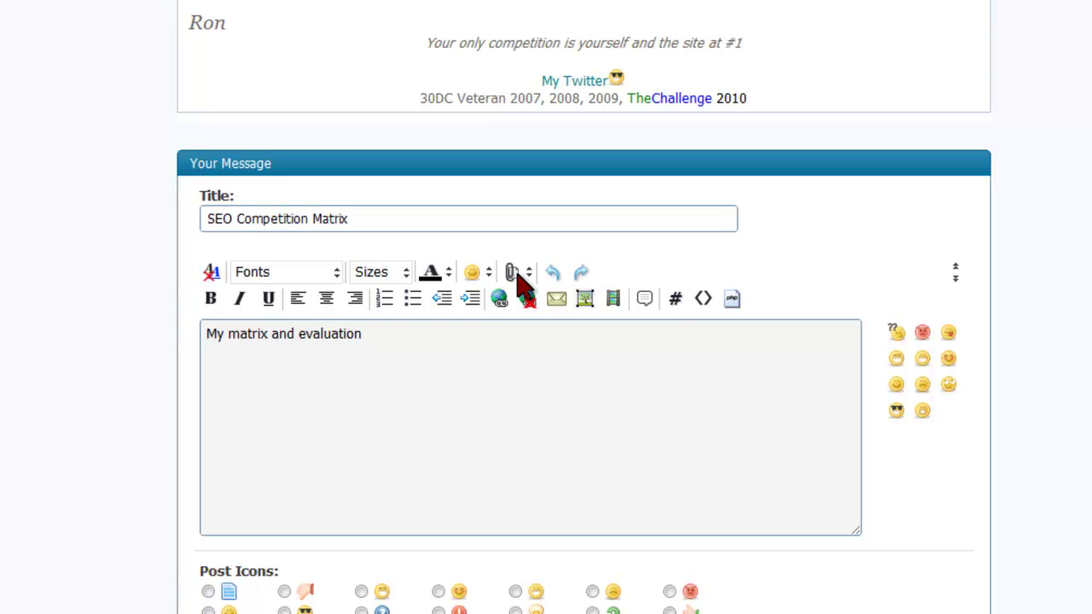
pyautogui.click(514, 273)
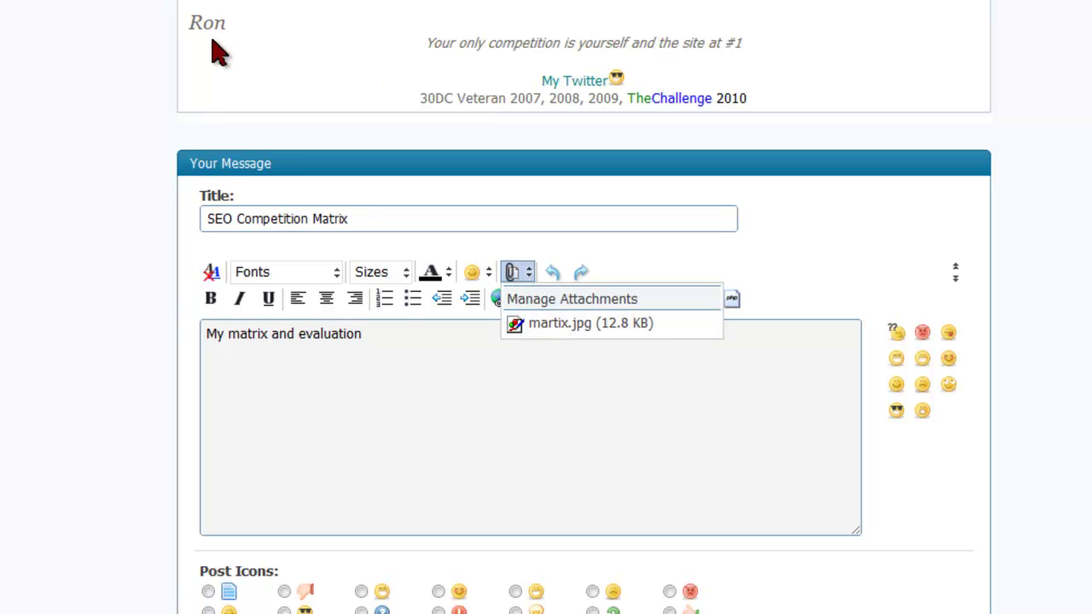
pyautogui.click(571, 300)
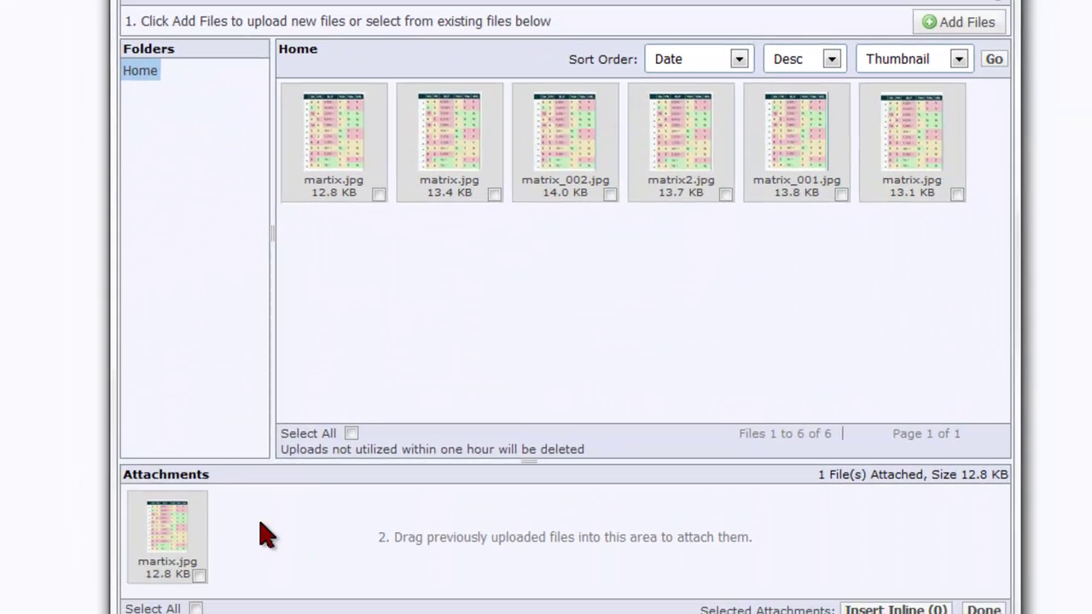
pyautogui.moveTo(162, 482)
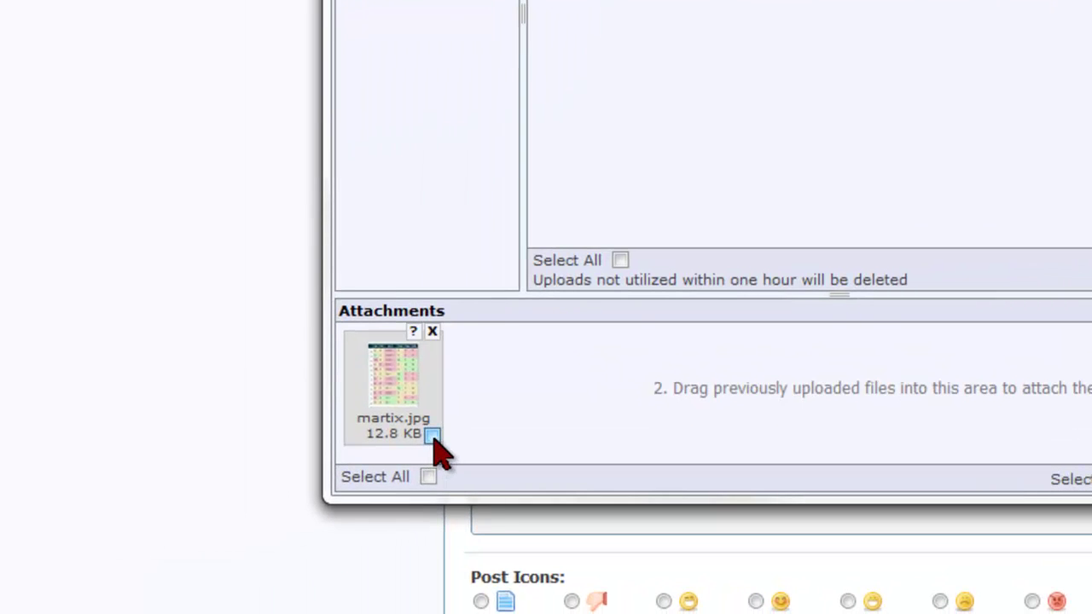
pyautogui.click(311, 466)
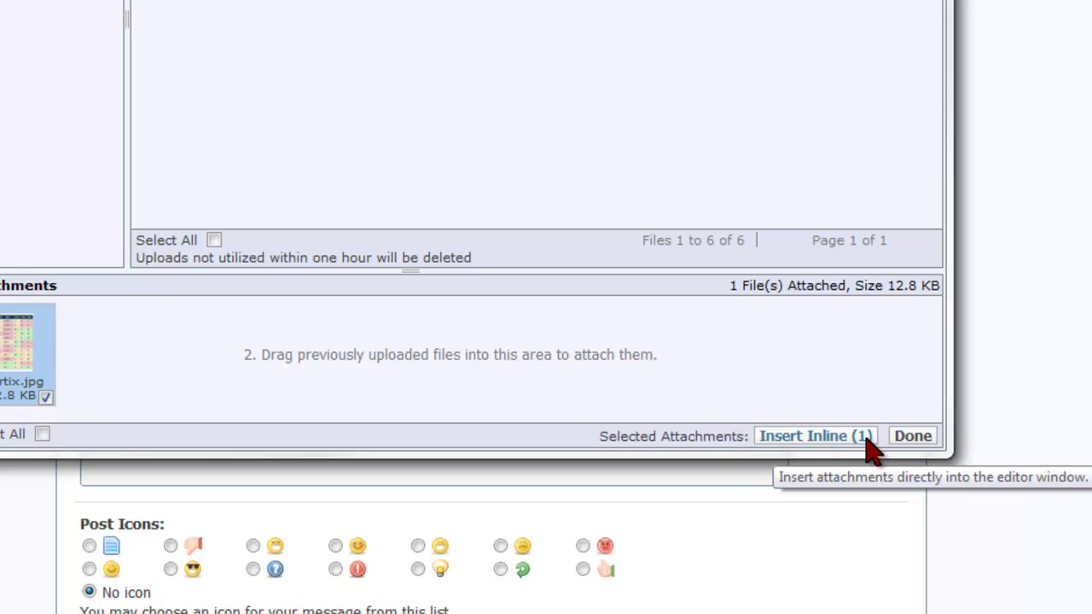
pyautogui.click(813, 441)
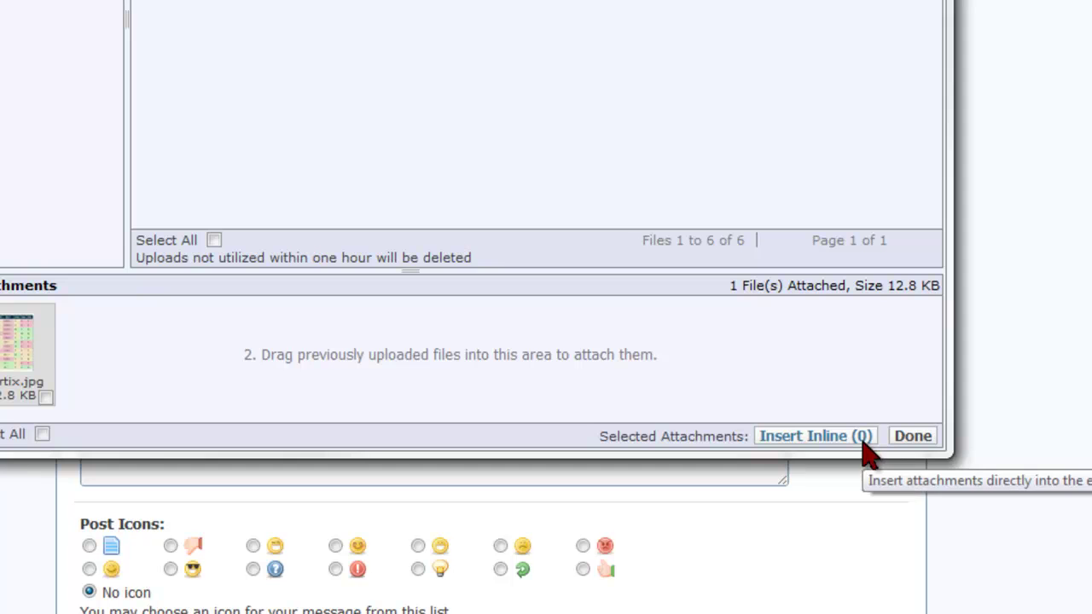
pyautogui.click(912, 438)
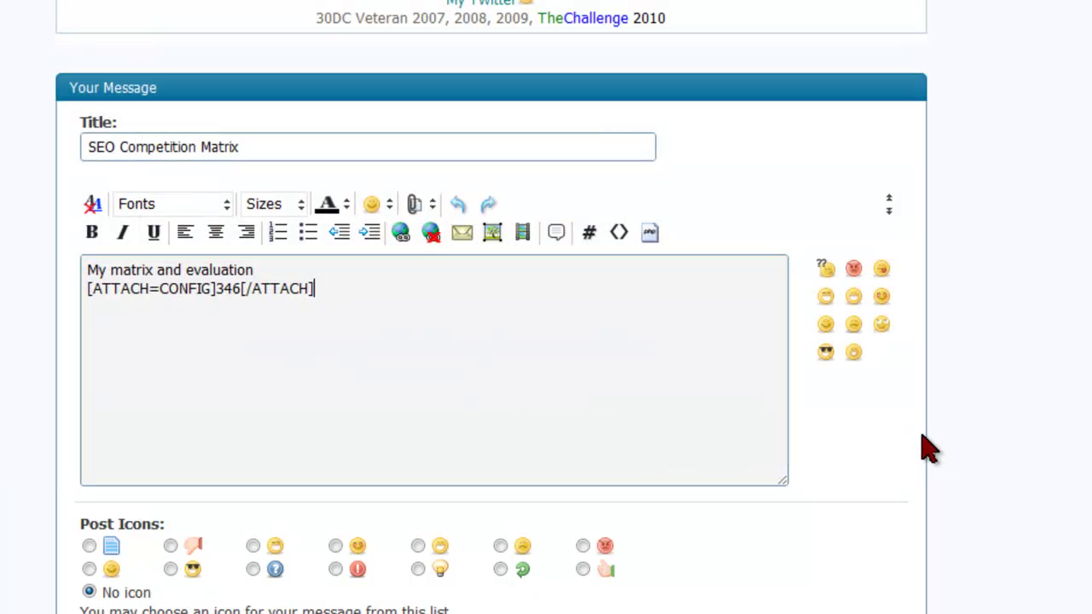
pyautogui.moveTo(324, 290); pyautogui.dragTo(54, 296)
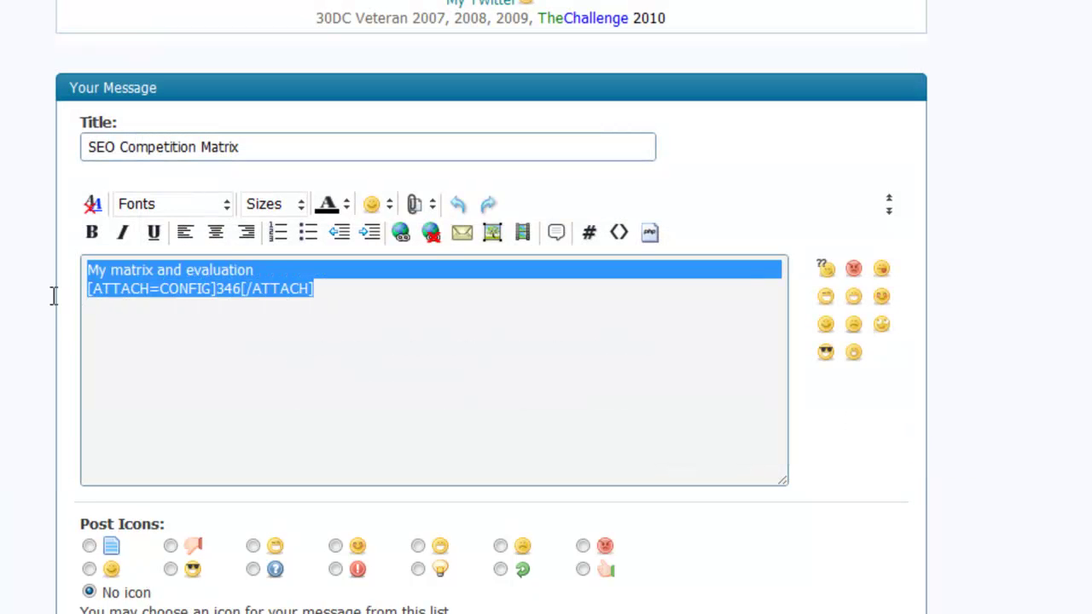
pyautogui.click(148, 335)
# Open the full-size martix.jpg from the preview thumbnail, then go back to the post preview.
pyautogui.scroll(-5, 926, 495)
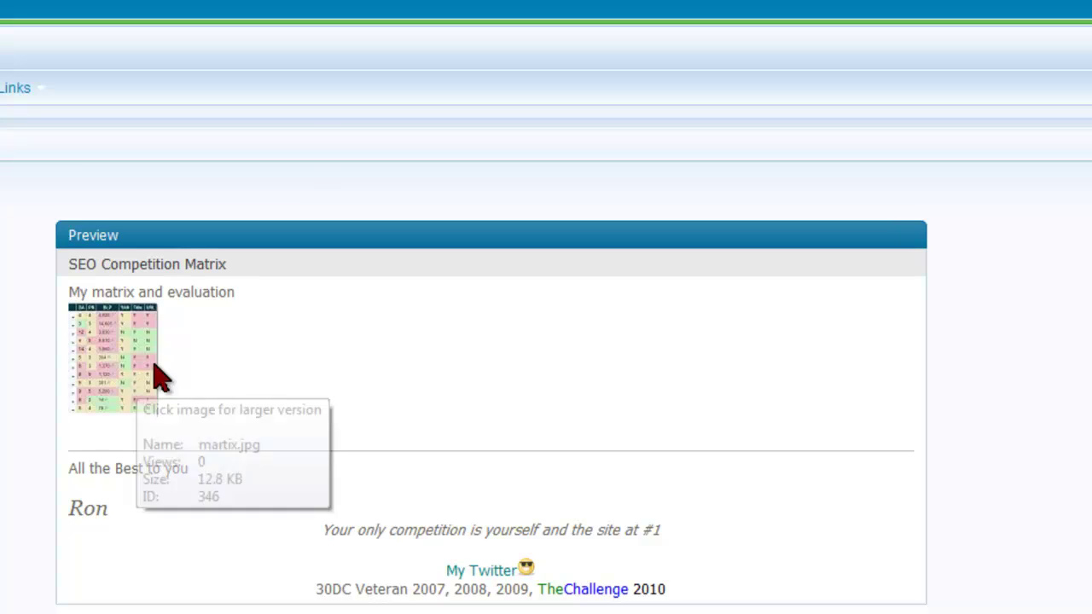
pyautogui.moveTo(143, 389)
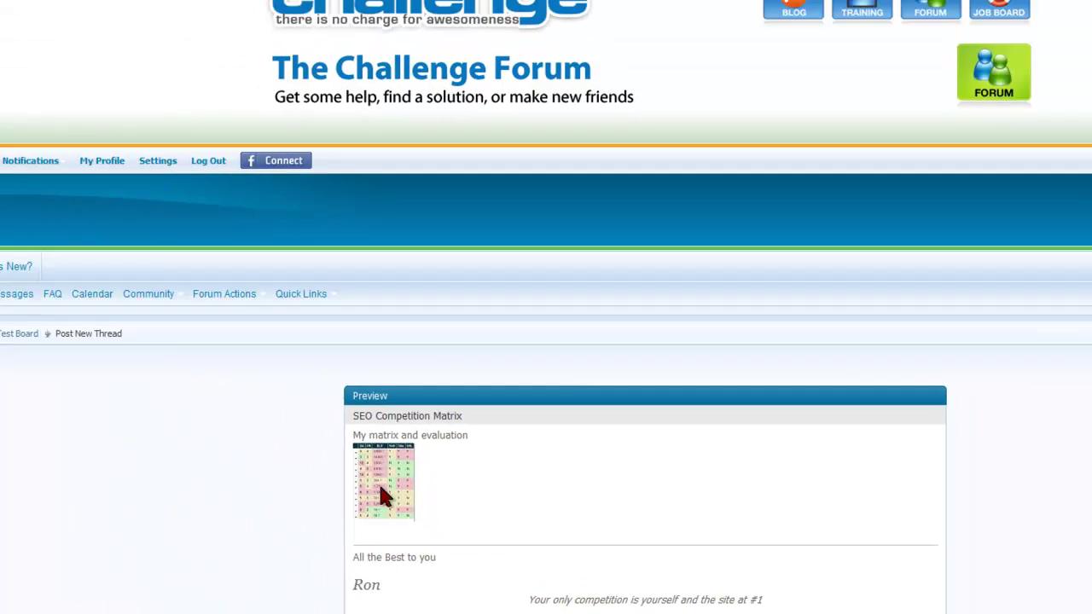
pyautogui.click(214, 420)
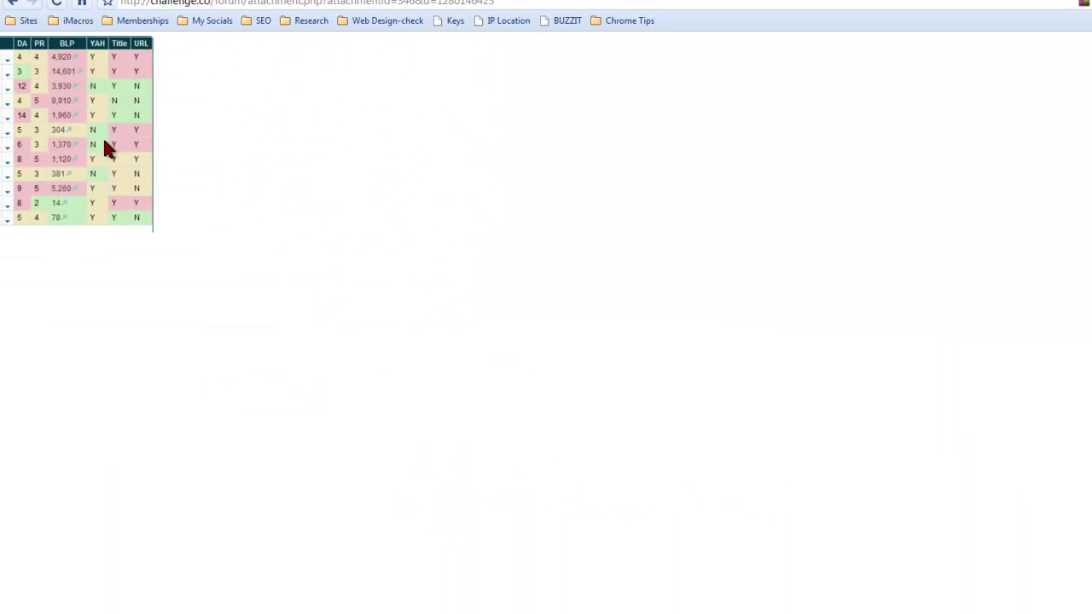
pyautogui.click(12, 6)
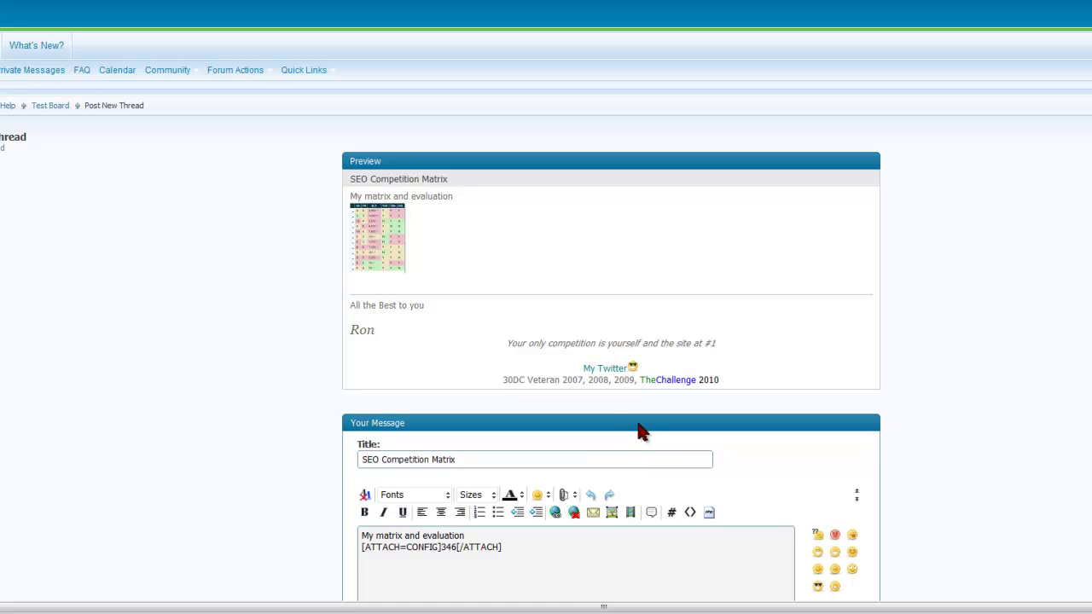
# Check the photobucket image link in Notepad, cancel the image-URL prompt, and reopen the attachments list.
pyautogui.scroll(-1, 614, 414)
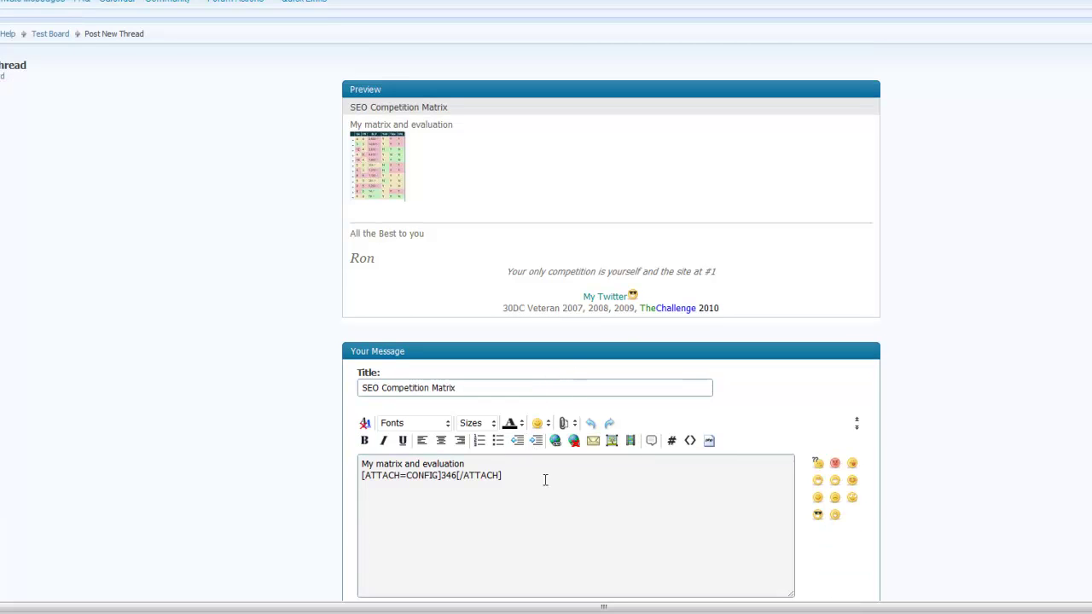
pyautogui.scroll(-1, 547, 479)
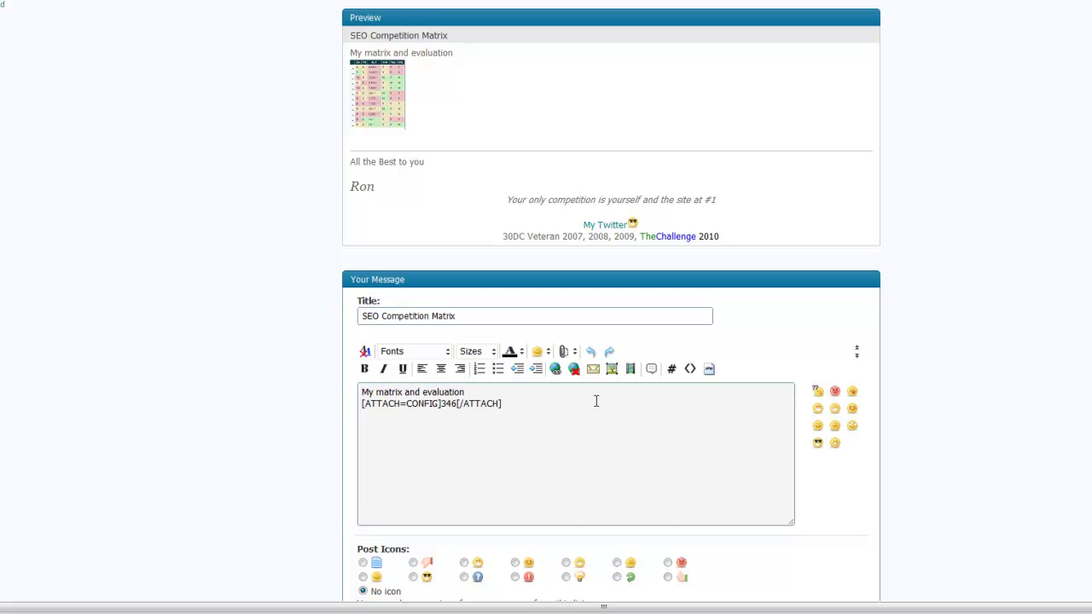
pyautogui.scroll(-2, 598, 400)
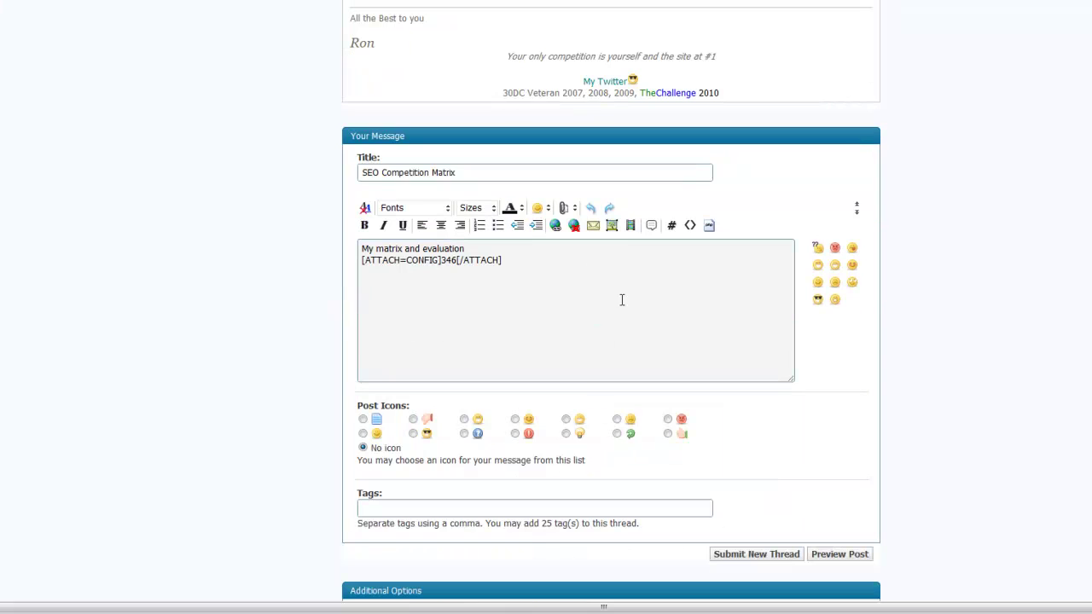
pyautogui.click(612, 227)
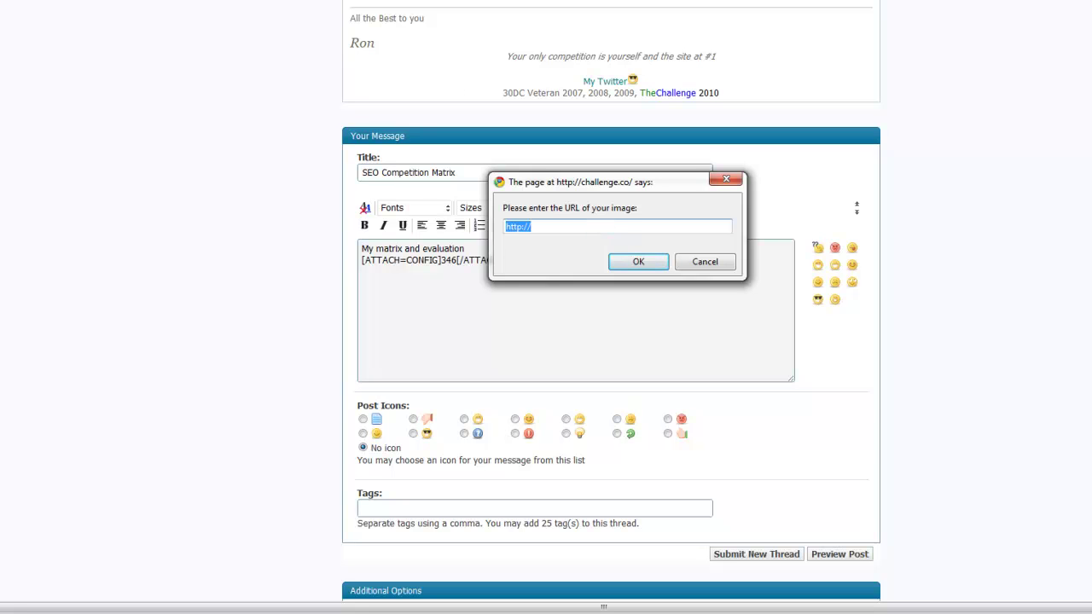
pyautogui.hotkey('alt', 'Tab')
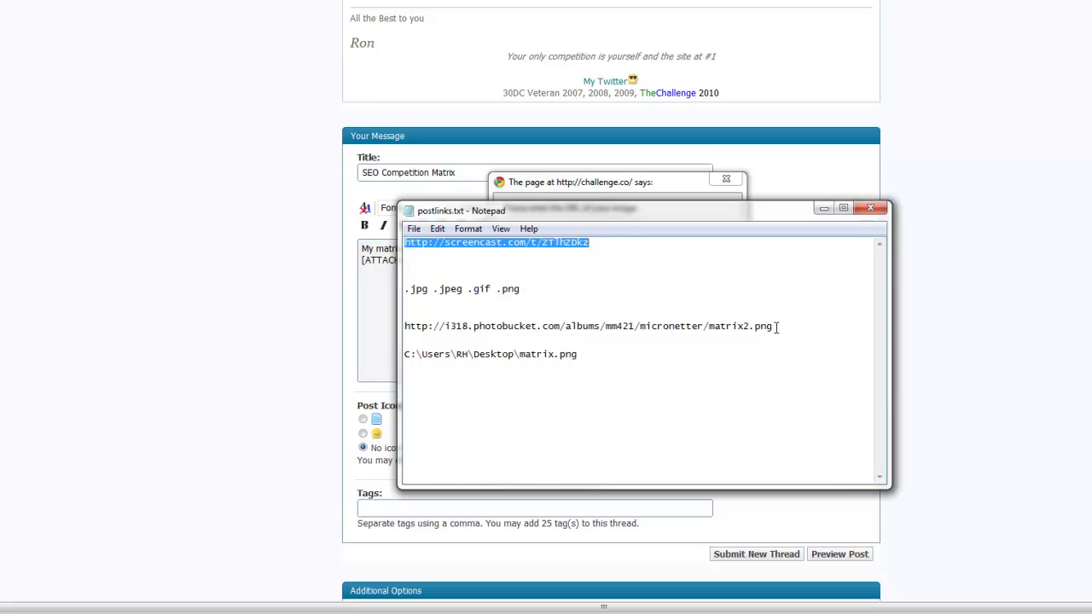
pyautogui.moveTo(776, 327); pyautogui.dragTo(768, 329)
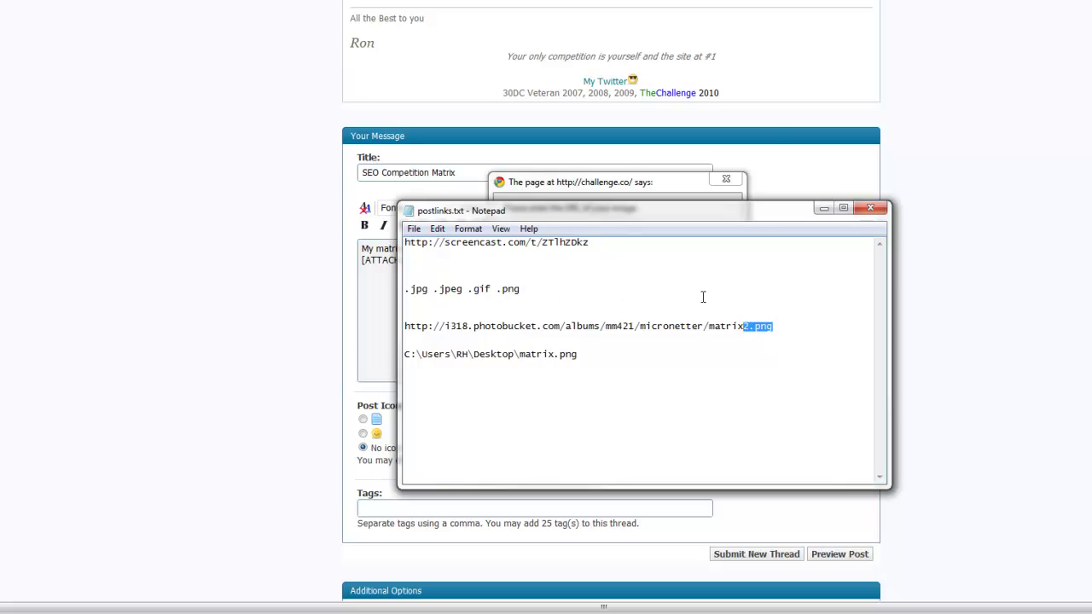
pyautogui.hotkey('alt', 'Tab')
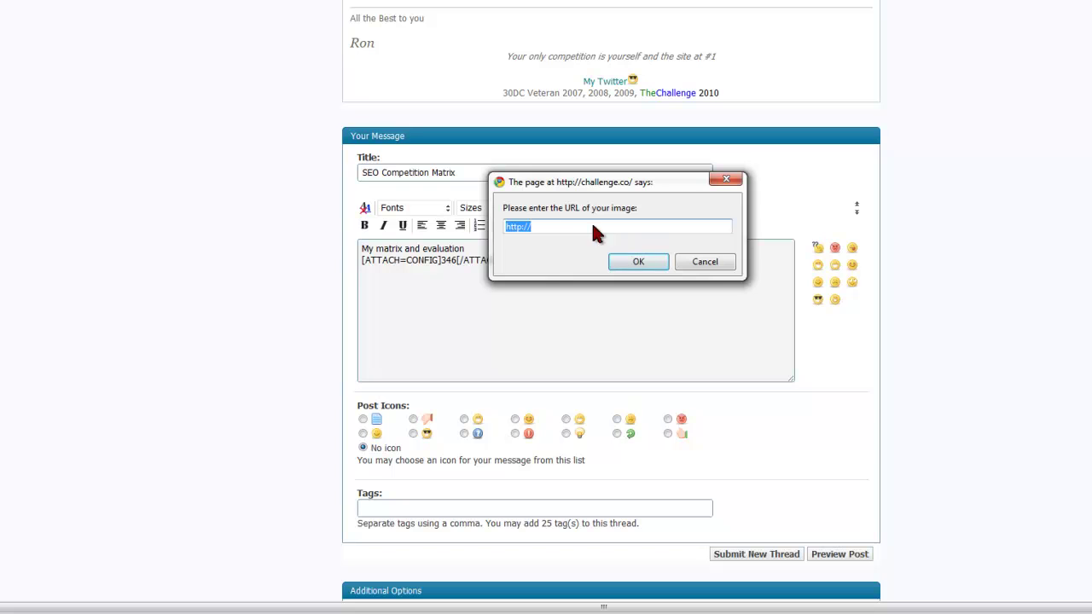
pyautogui.click(704, 263)
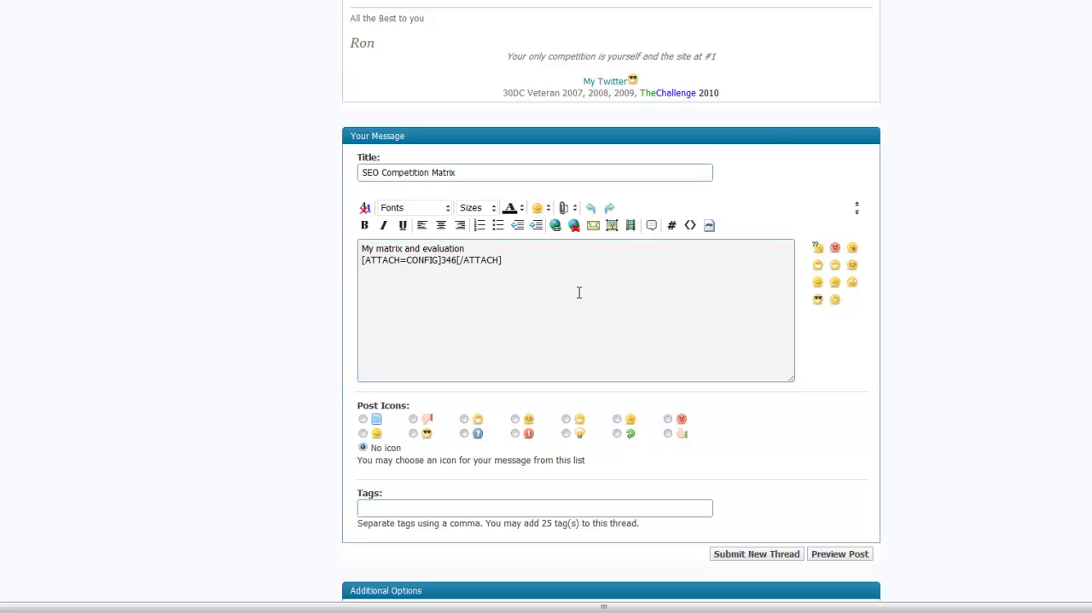
pyautogui.click(566, 209)
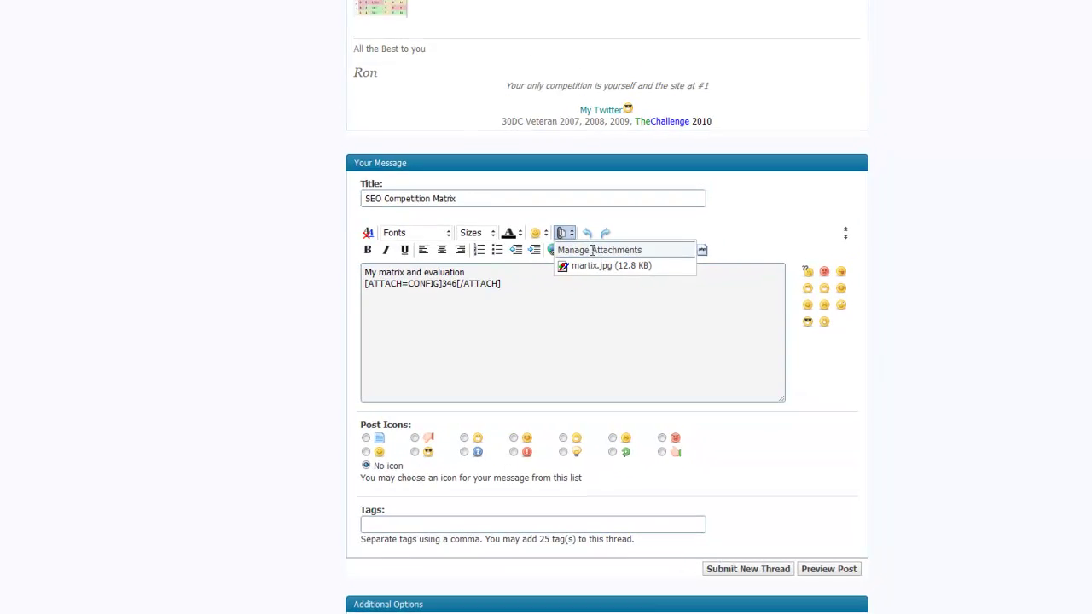
# Center the File Upload Manager and open its upload-from-computer panel, leaving no file chosen.
pyautogui.click(593, 250)
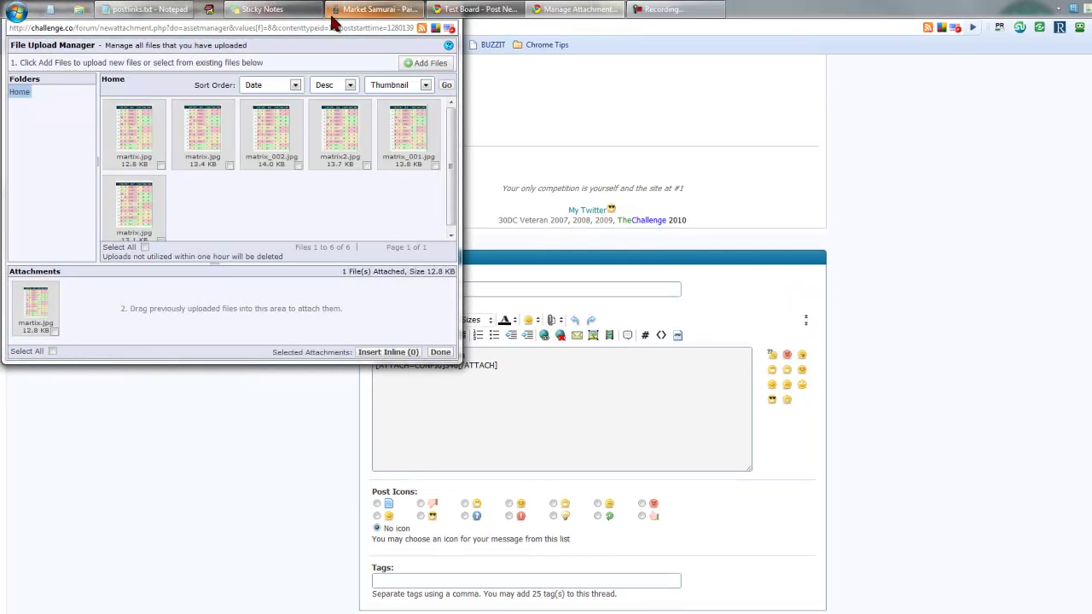
pyautogui.moveTo(361, 12); pyautogui.dragTo(576, 143)
pyautogui.click(646, 194)
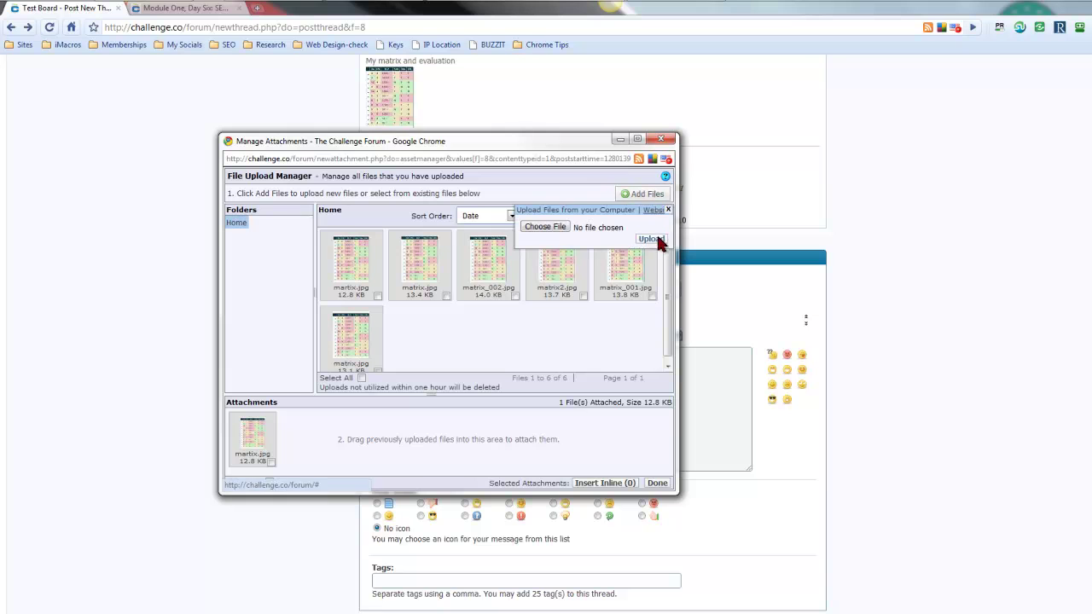
pyautogui.click(555, 231)
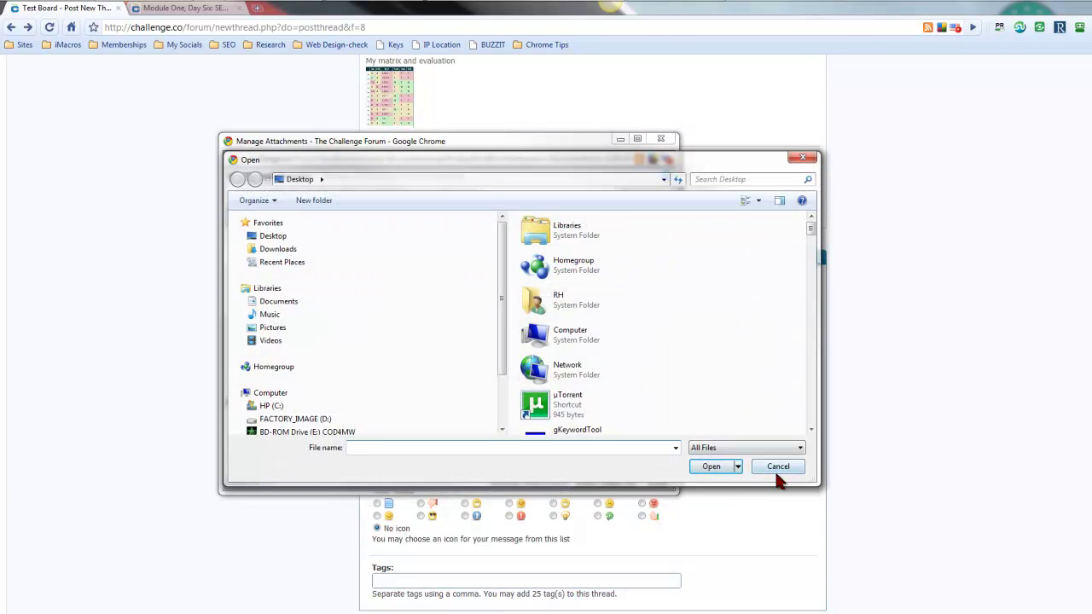
pyautogui.click(777, 477)
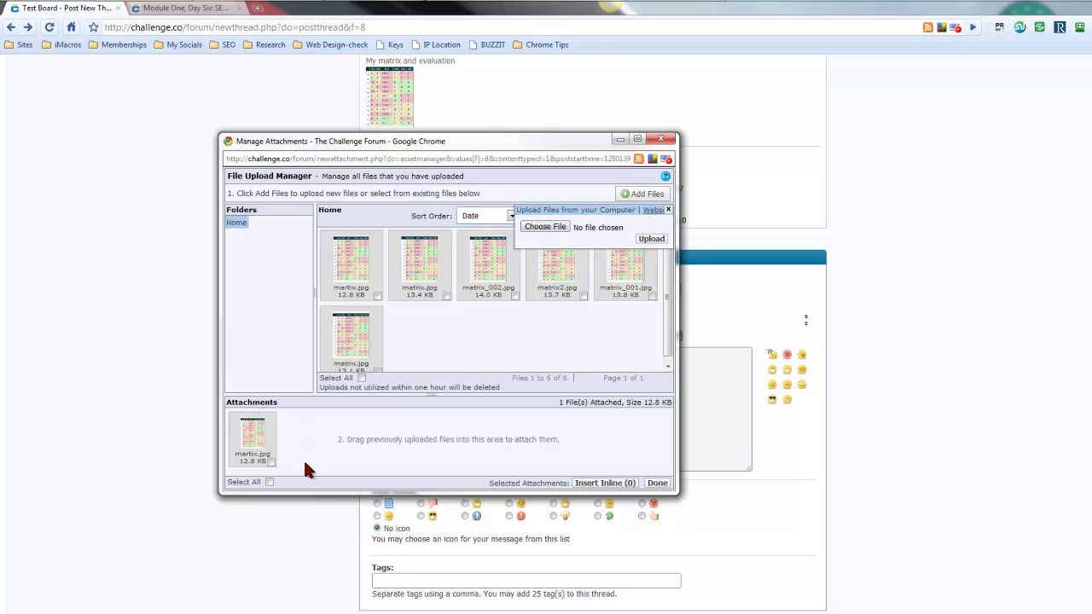
pyautogui.moveTo(253, 457)
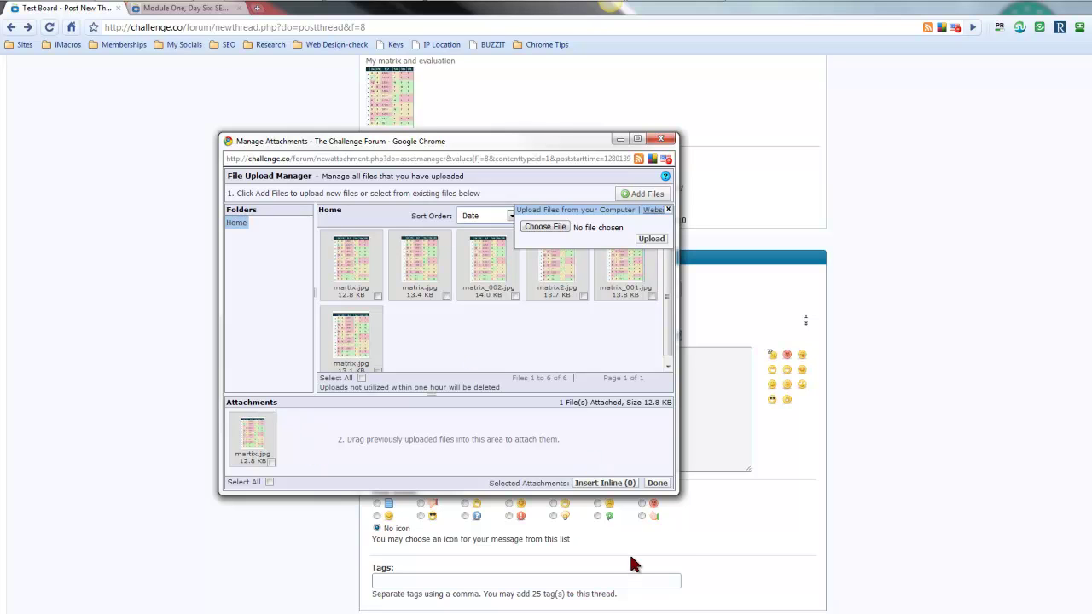